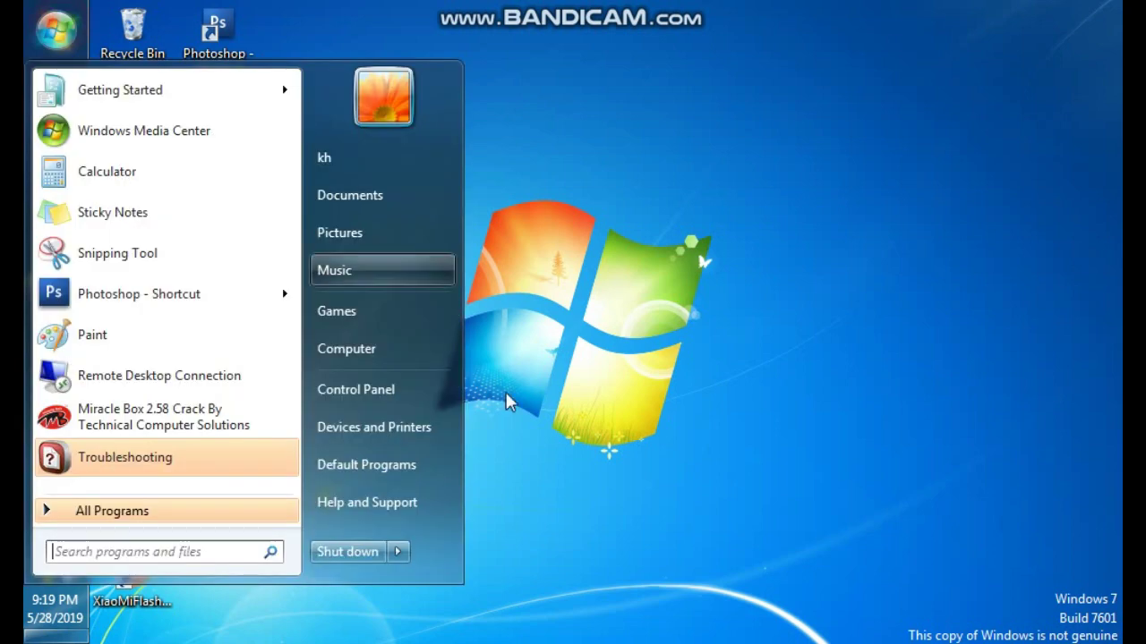
Extract the QPST.2.7.472_2018 archive from the VIVO folder on Local Disk (D:) directly into that same folder
click(425, 365)
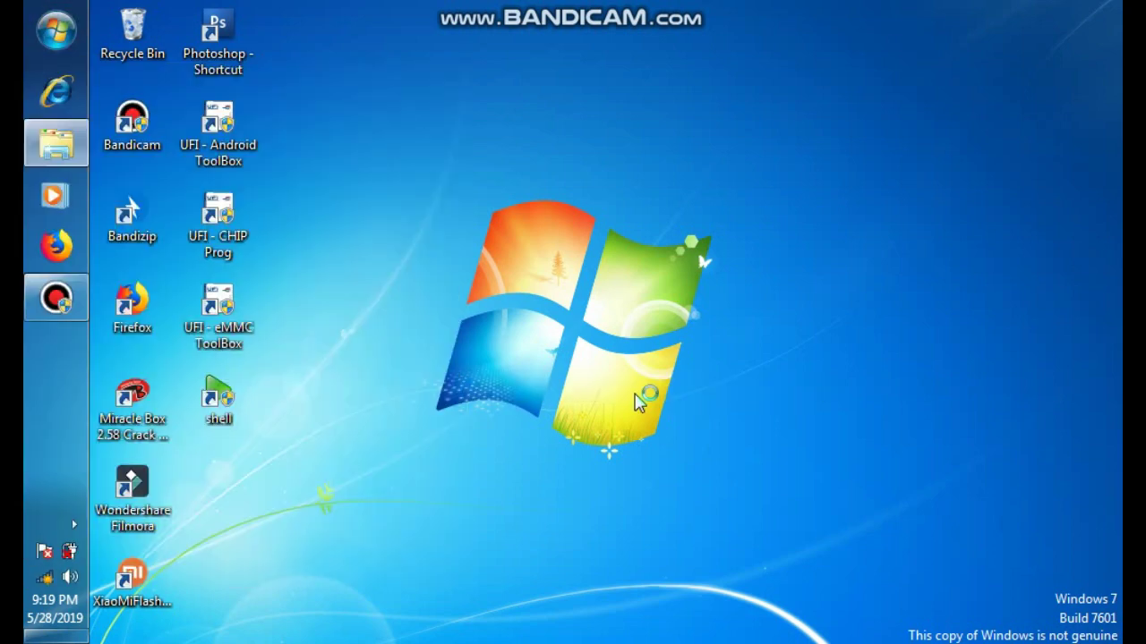
click(380, 446)
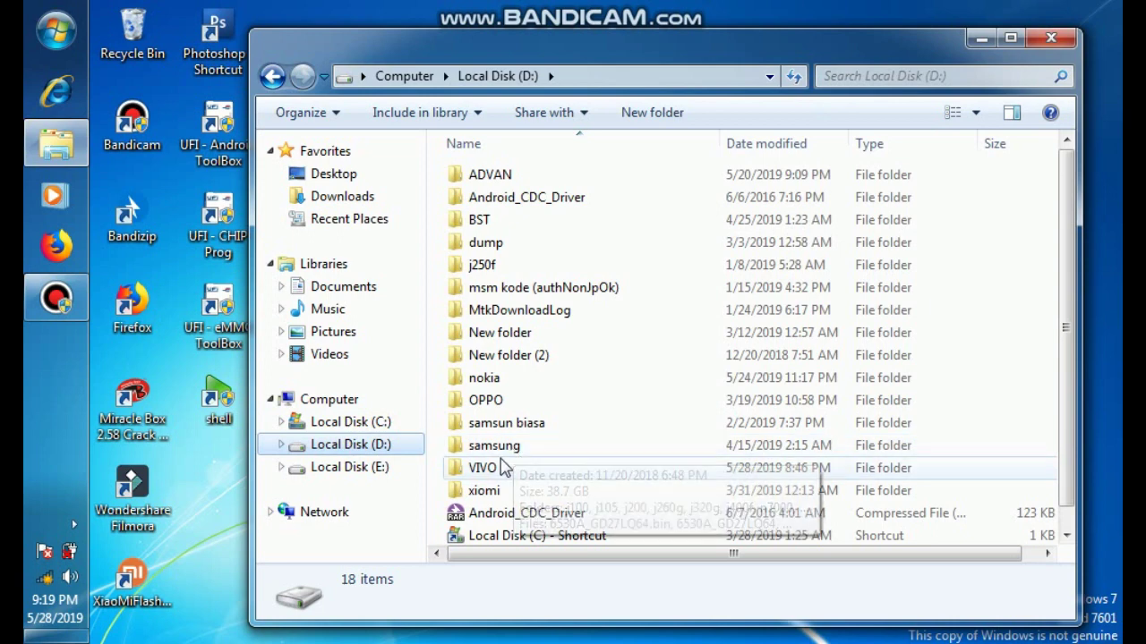
double_click(498, 468)
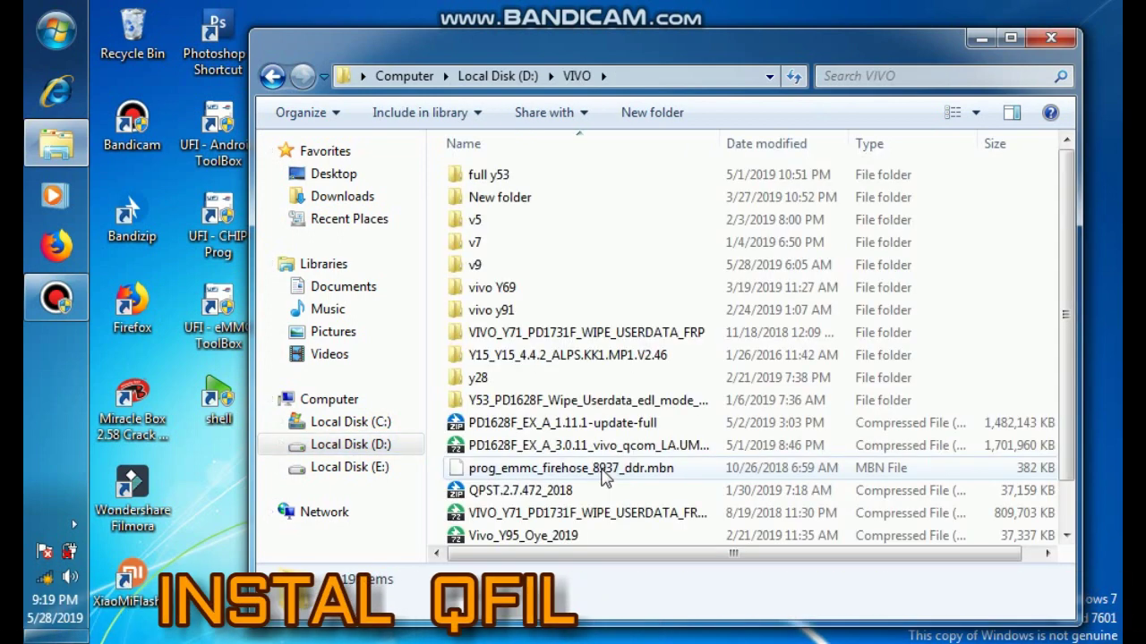
click(544, 494)
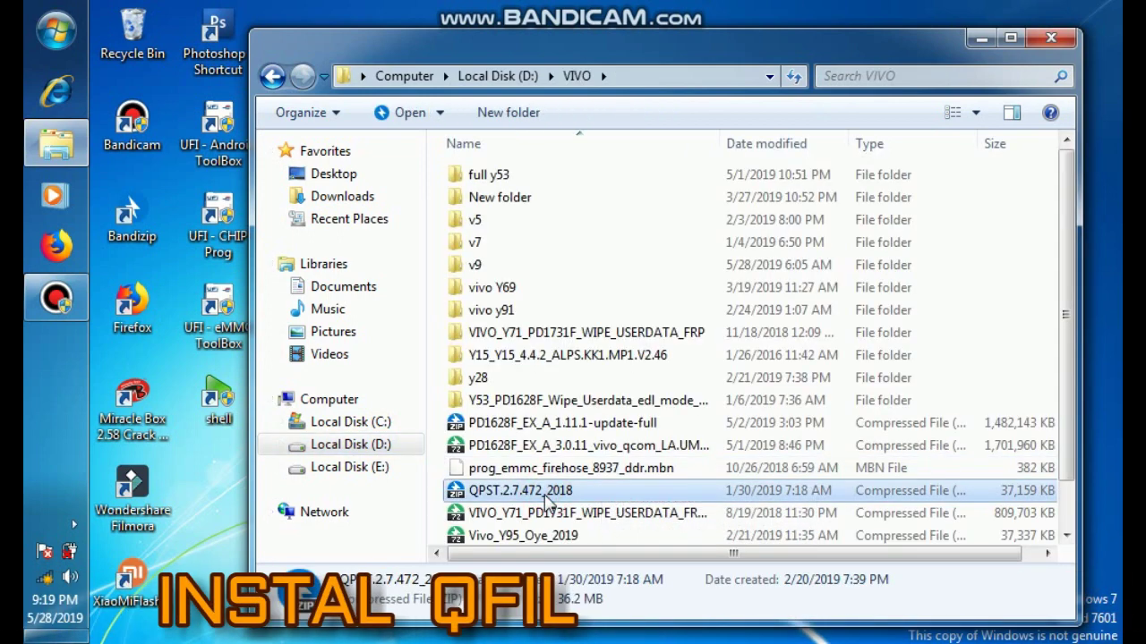
right_click(546, 495)
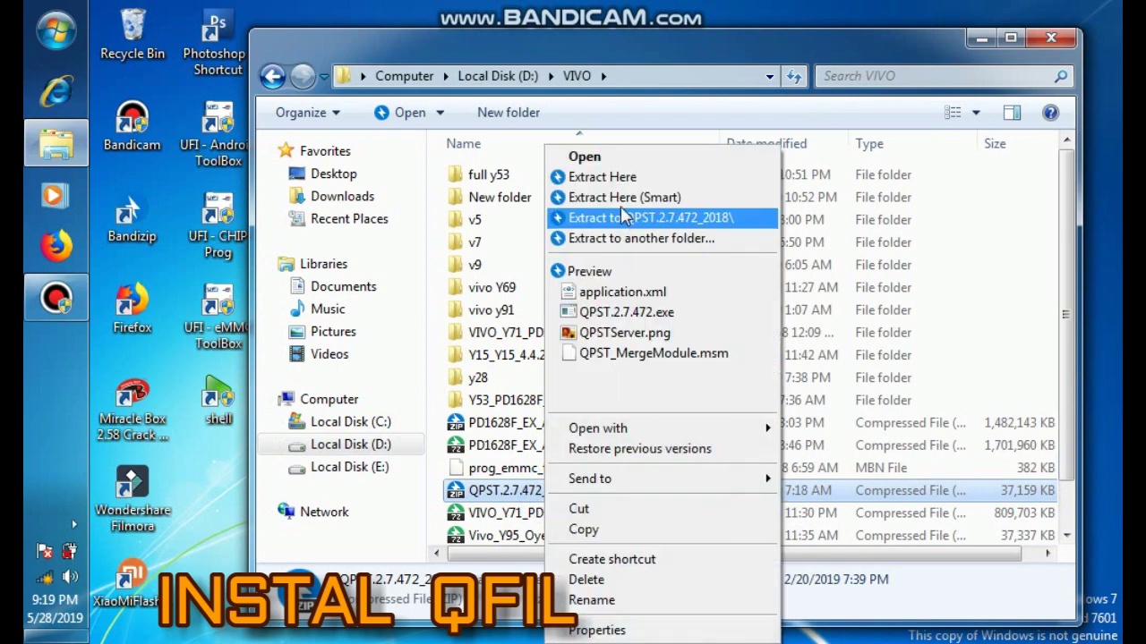
click(608, 178)
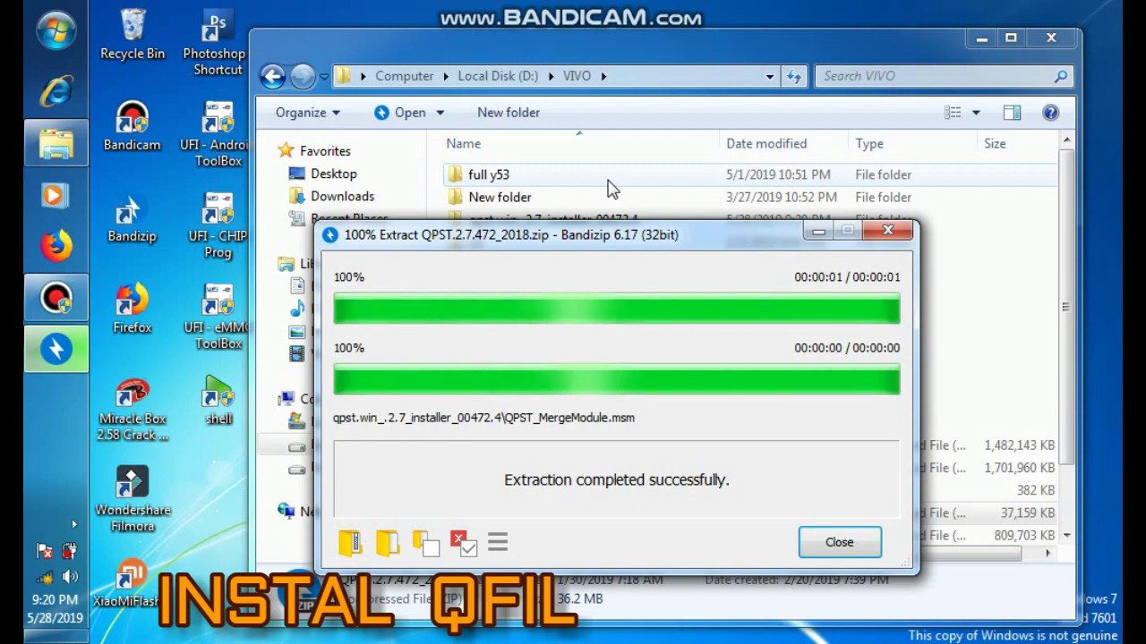
click(862, 544)
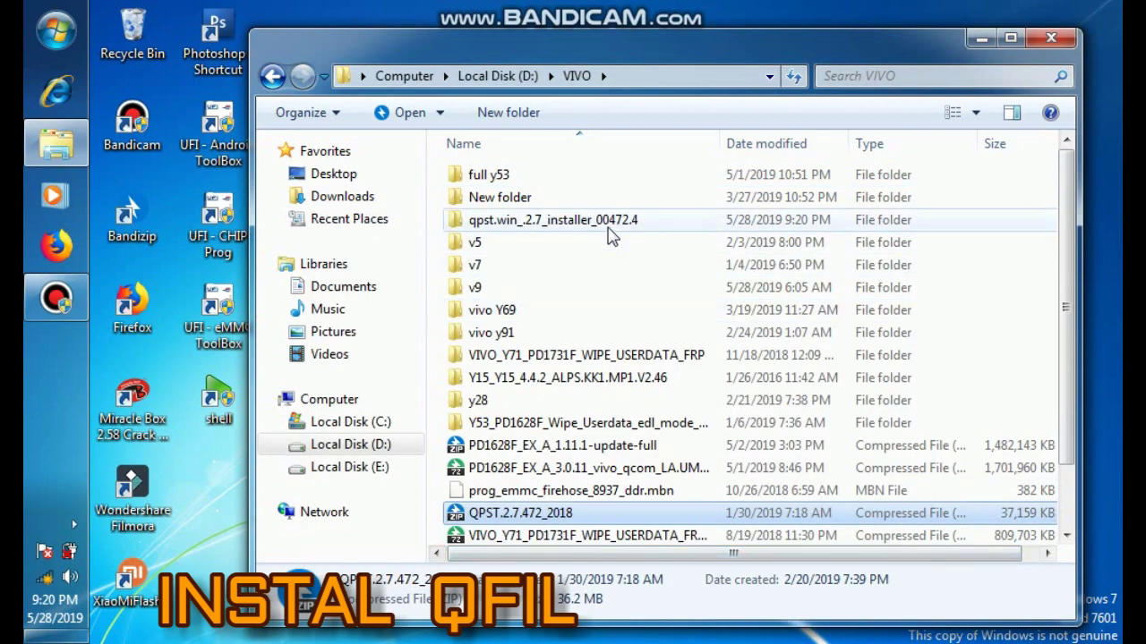
Run the QPST.2.7.472 installer from the extracted qpst.win_.2.7_installer_00472.4 folder as administrator and install the required VC++ 2013 Redistributable Package (x86)
double_click(610, 223)
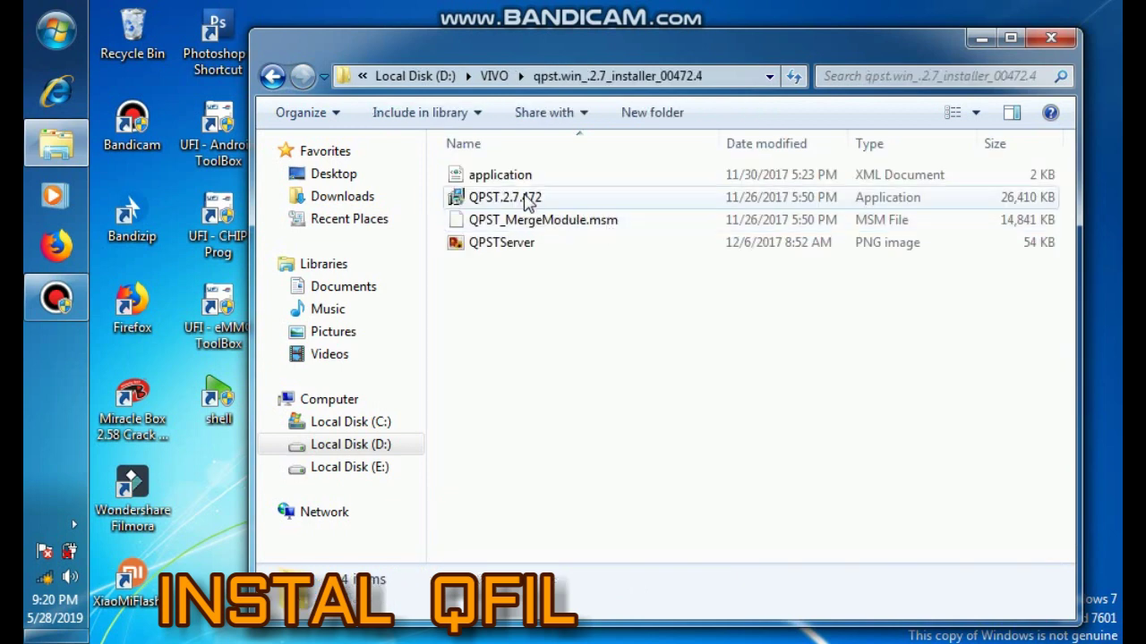
click(525, 200)
right_click(525, 201)
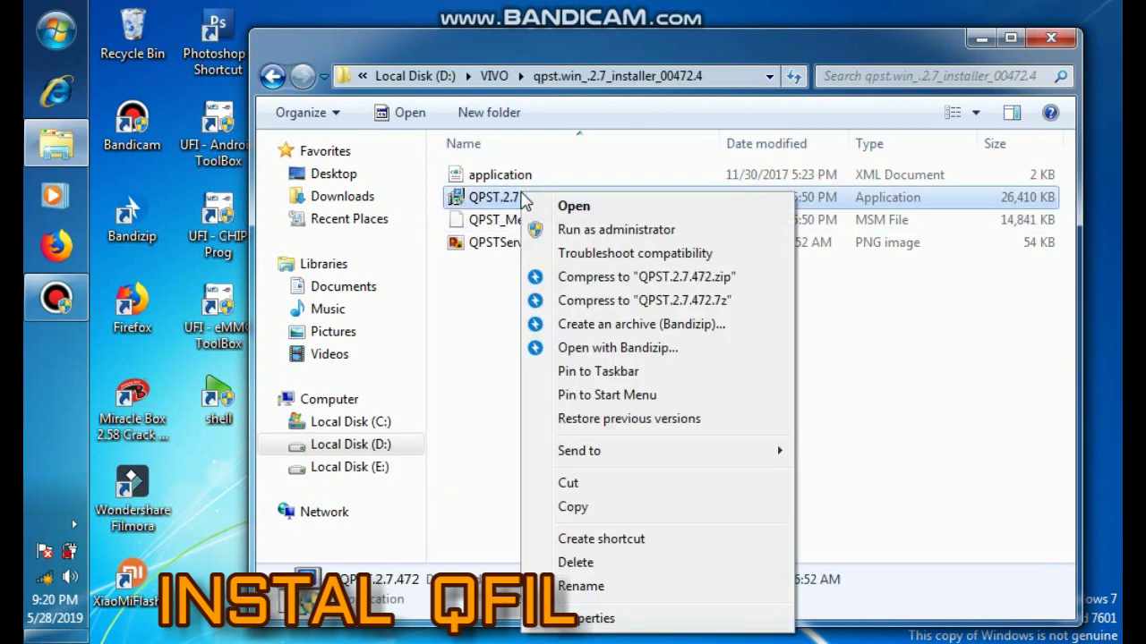
click(568, 230)
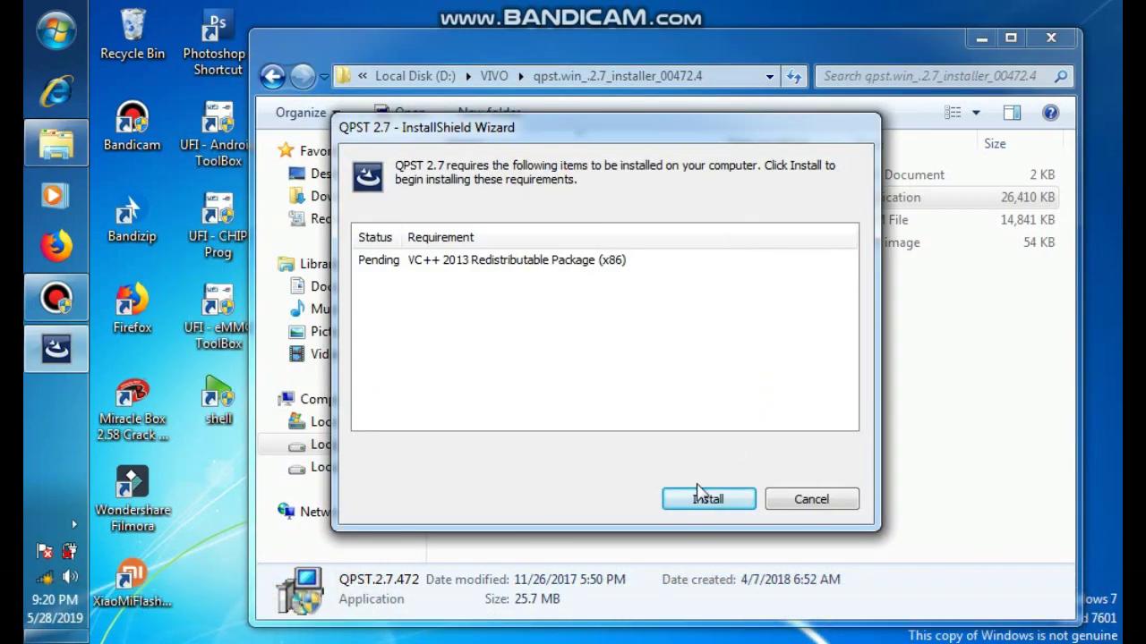
click(697, 501)
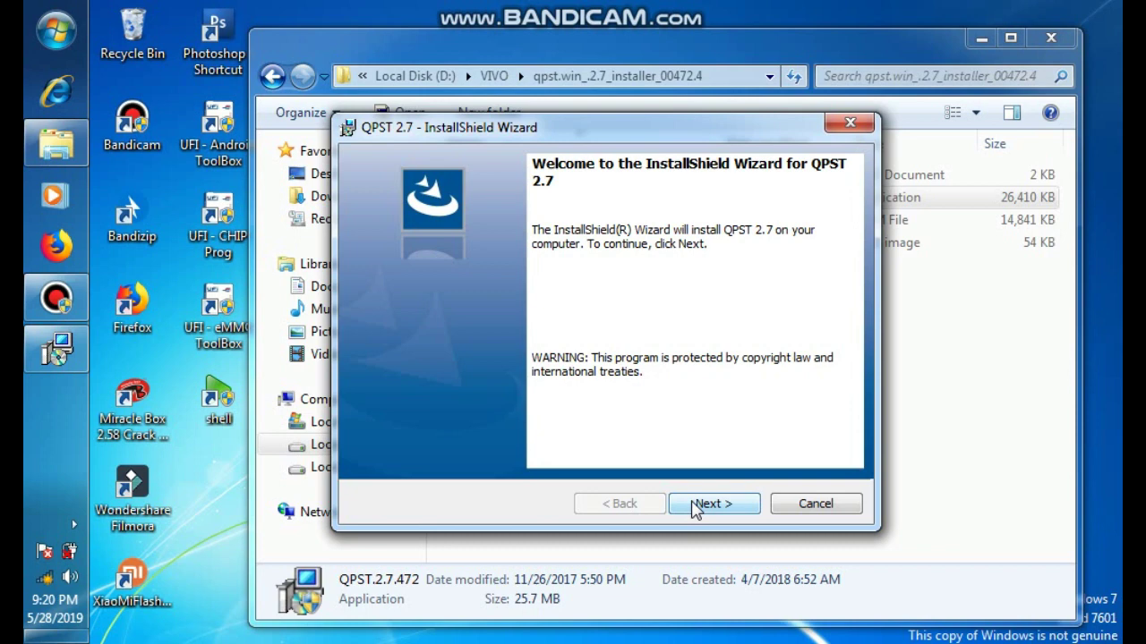
Install QPST 2.7, accepting the license, default destination folder and Complete setup type, and close the wizard and the folder window
click(697, 506)
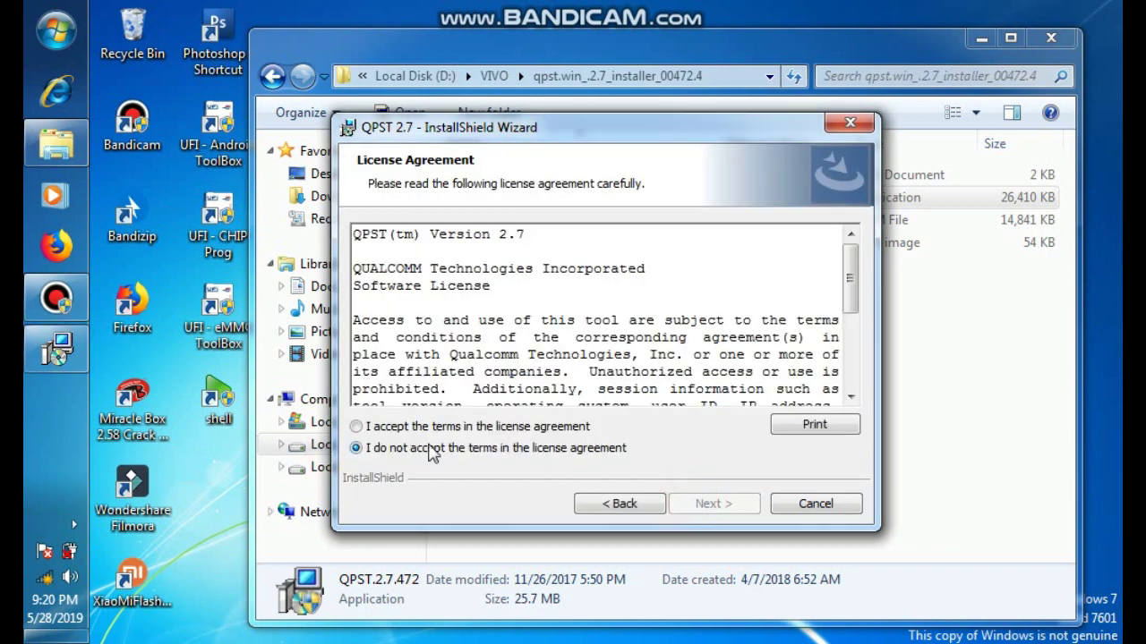
click(356, 427)
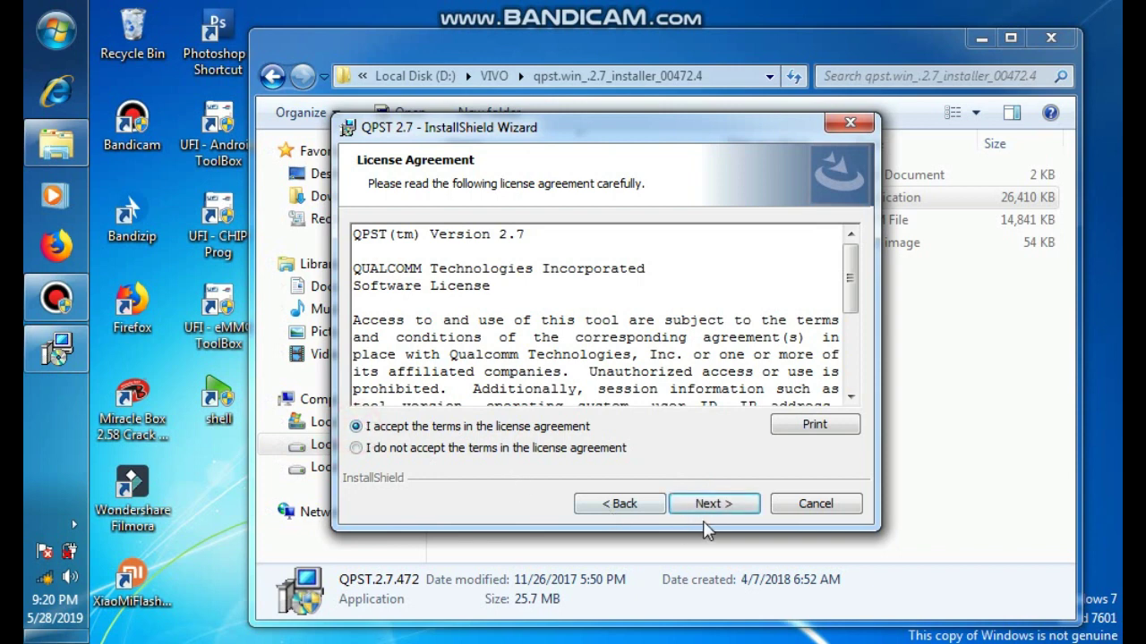
click(743, 506)
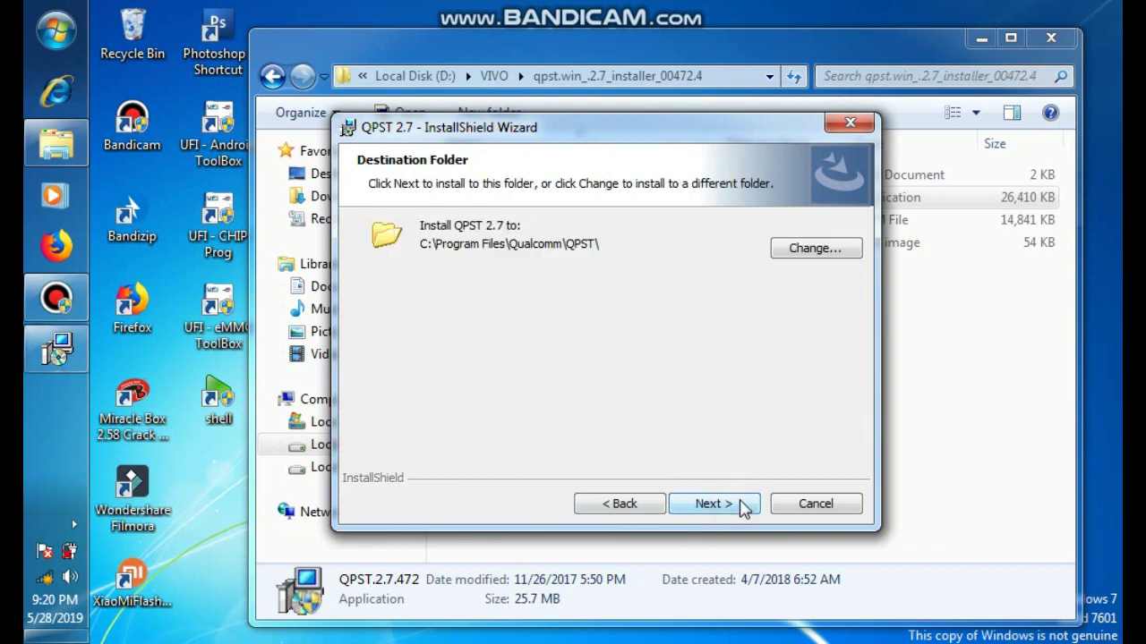
click(743, 507)
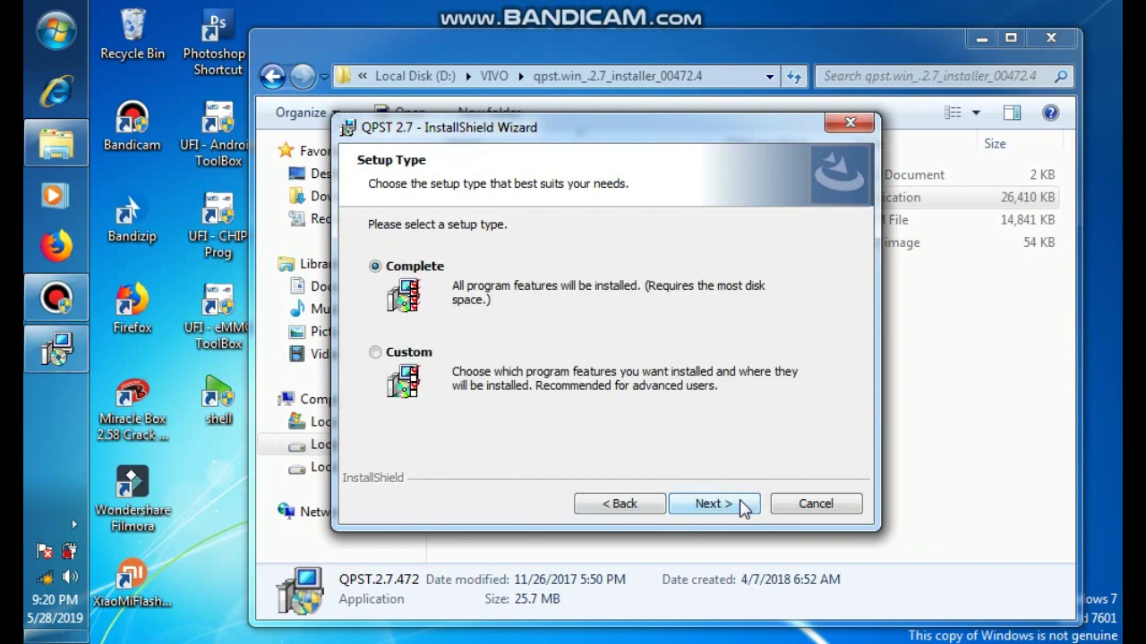
click(743, 507)
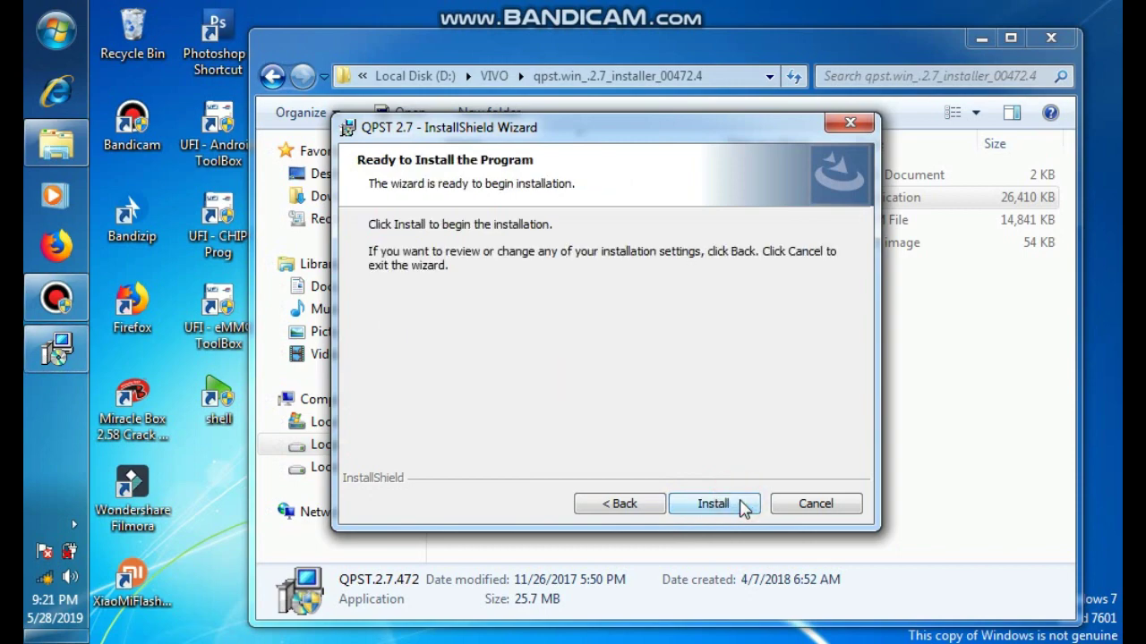
click(743, 507)
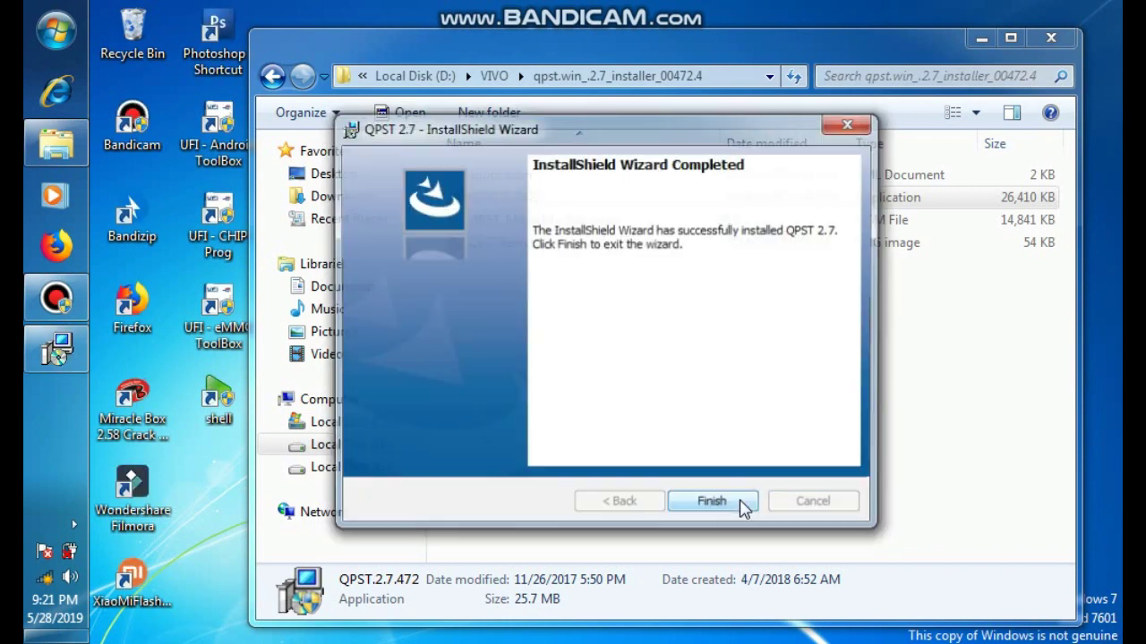
click(739, 505)
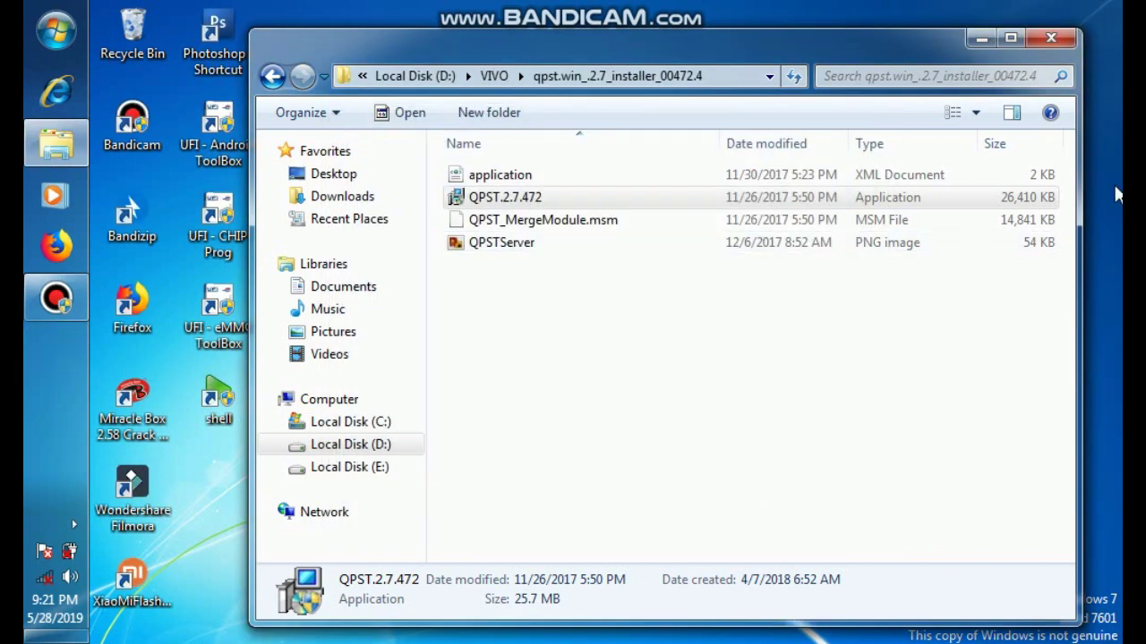
click(1058, 39)
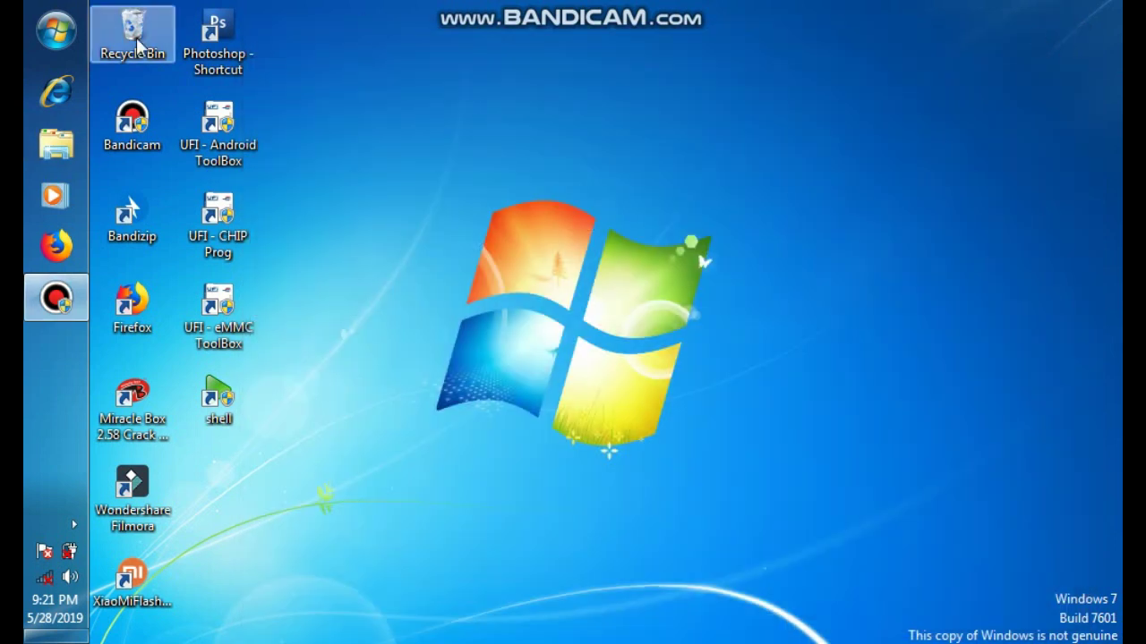
Launch QFIL from the QPST program group and move its window higher on the desktop
click(47, 36)
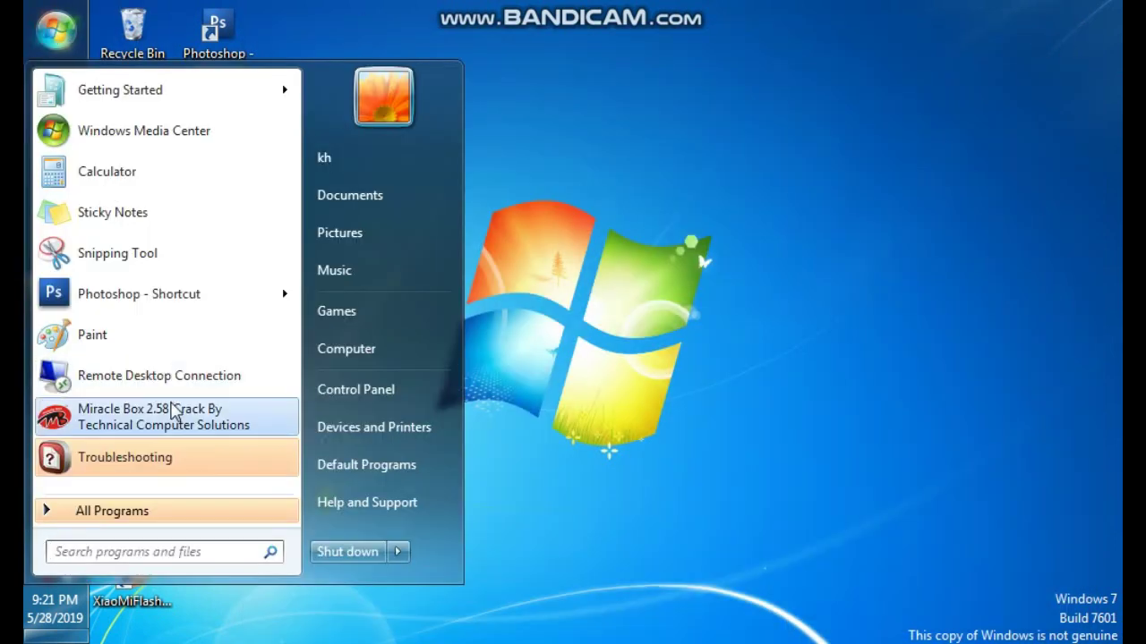
click(159, 510)
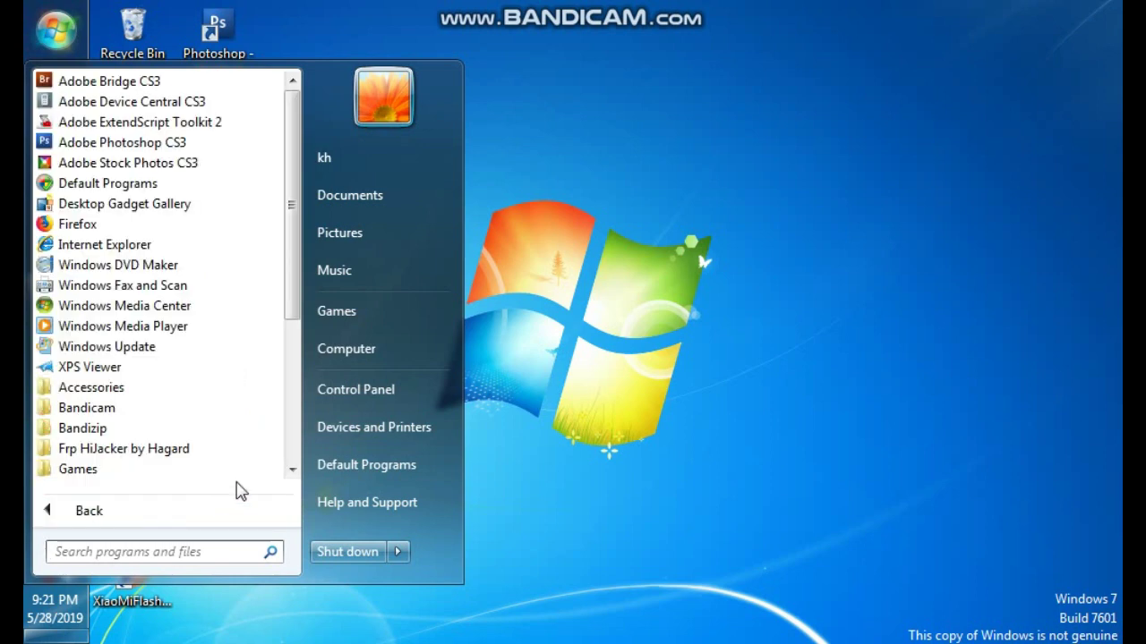
click(291, 469)
click(289, 469)
click(289, 469)
click(289, 469)
click(289, 469)
click(98, 410)
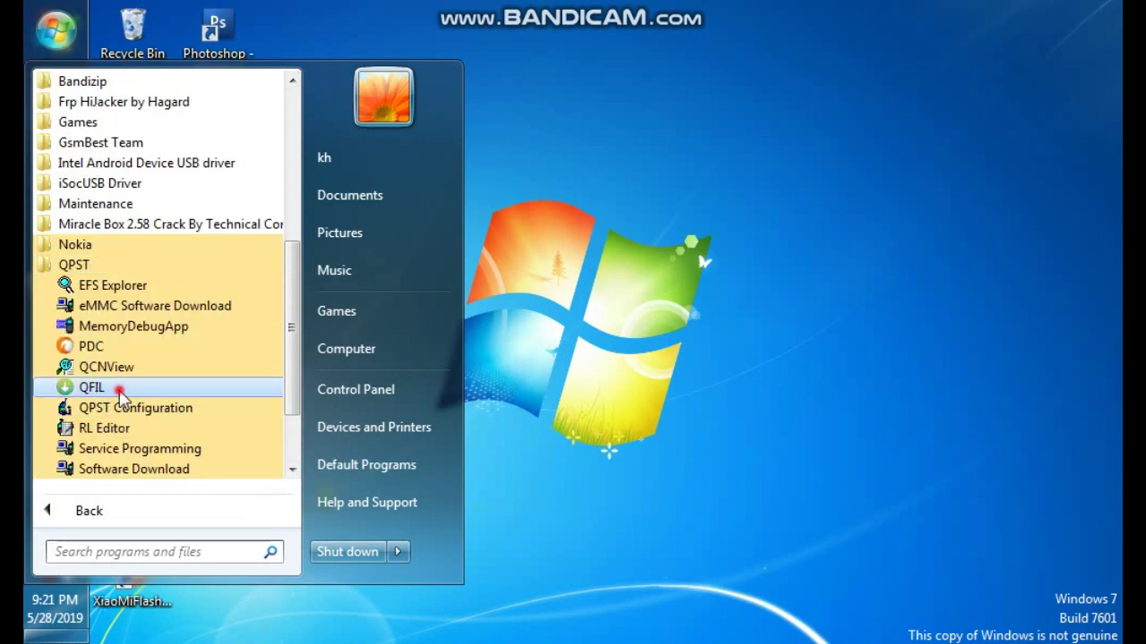
click(119, 391)
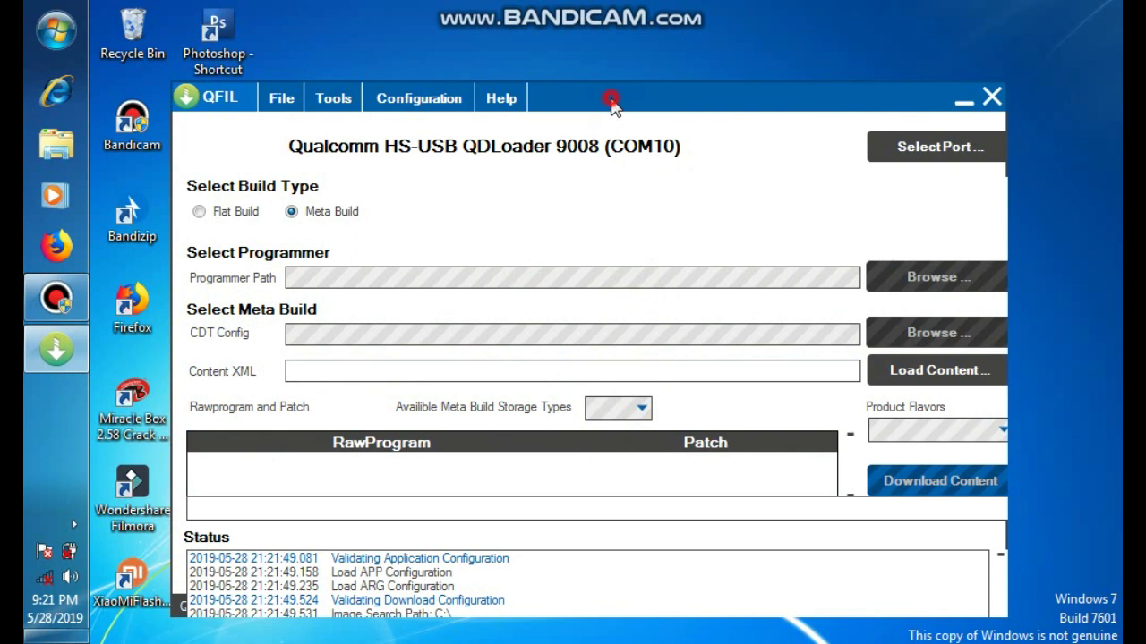
drag(612, 106, 616, 49)
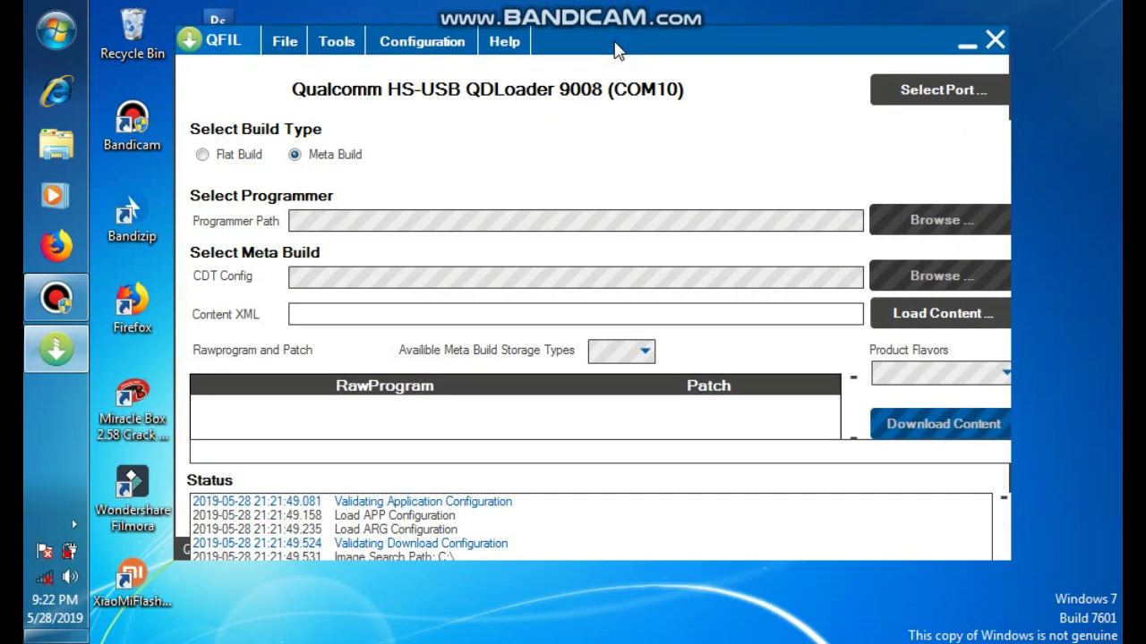
Select the Flat Build type and load prog_emmc_firehose_PD1730BF_ddr.mbn from D:\VIVO\v9 as the programmer
click(203, 156)
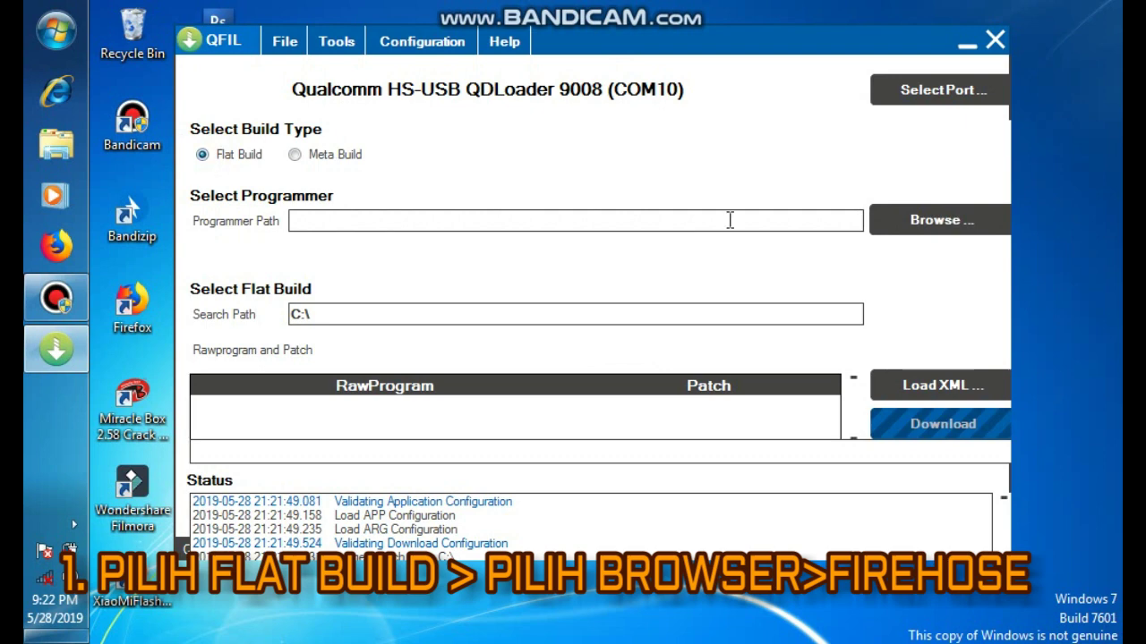
click(951, 228)
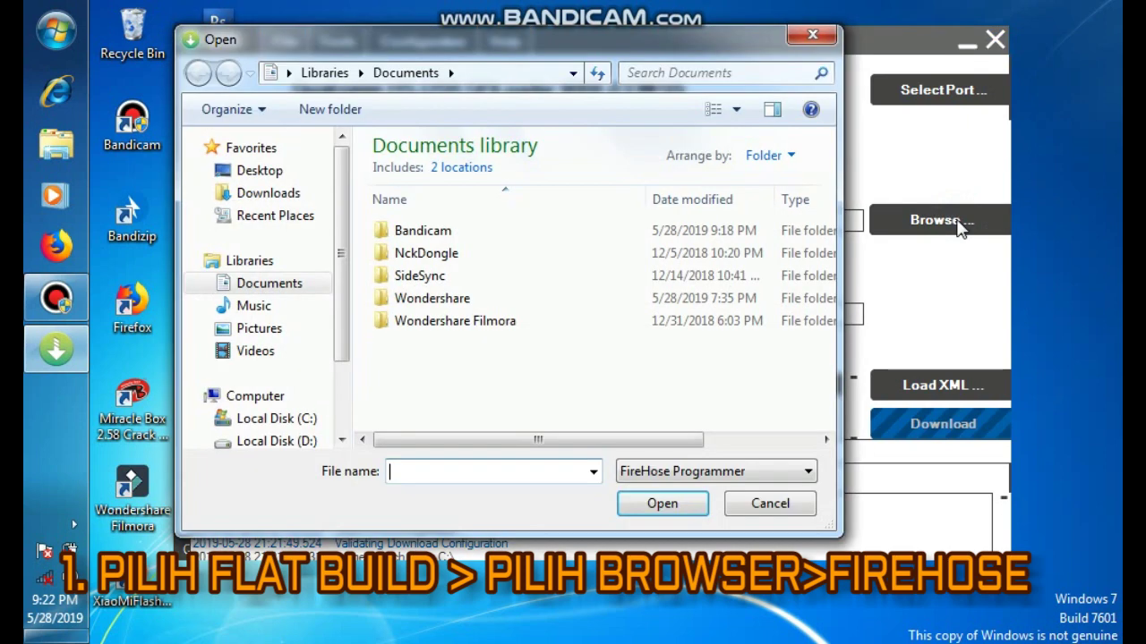
click(288, 445)
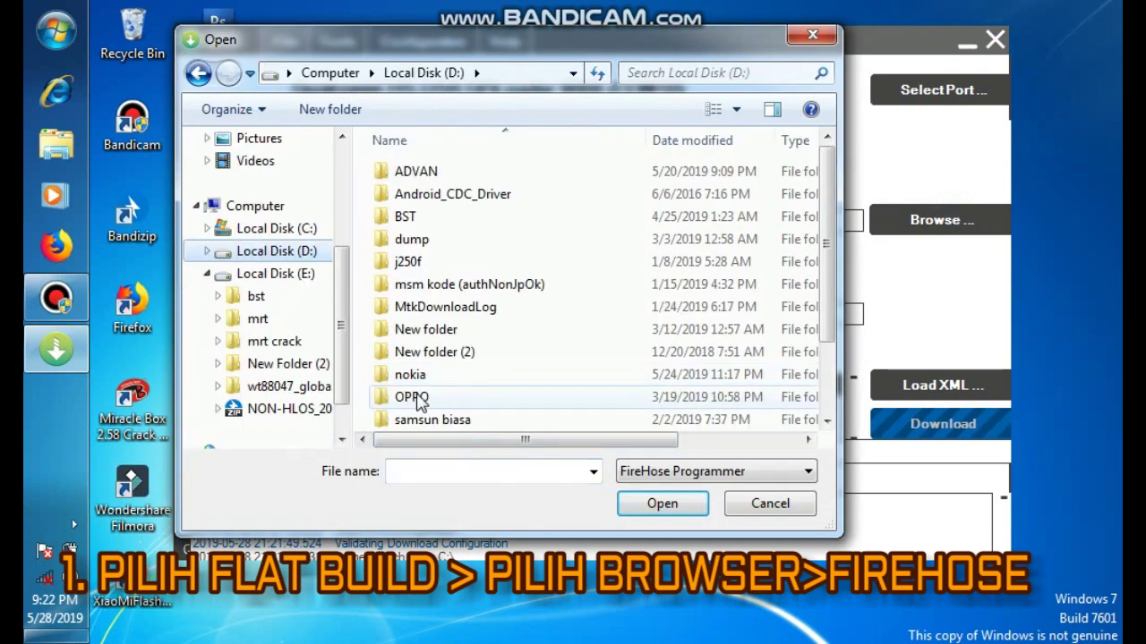
scroll(823, 422, down, 2)
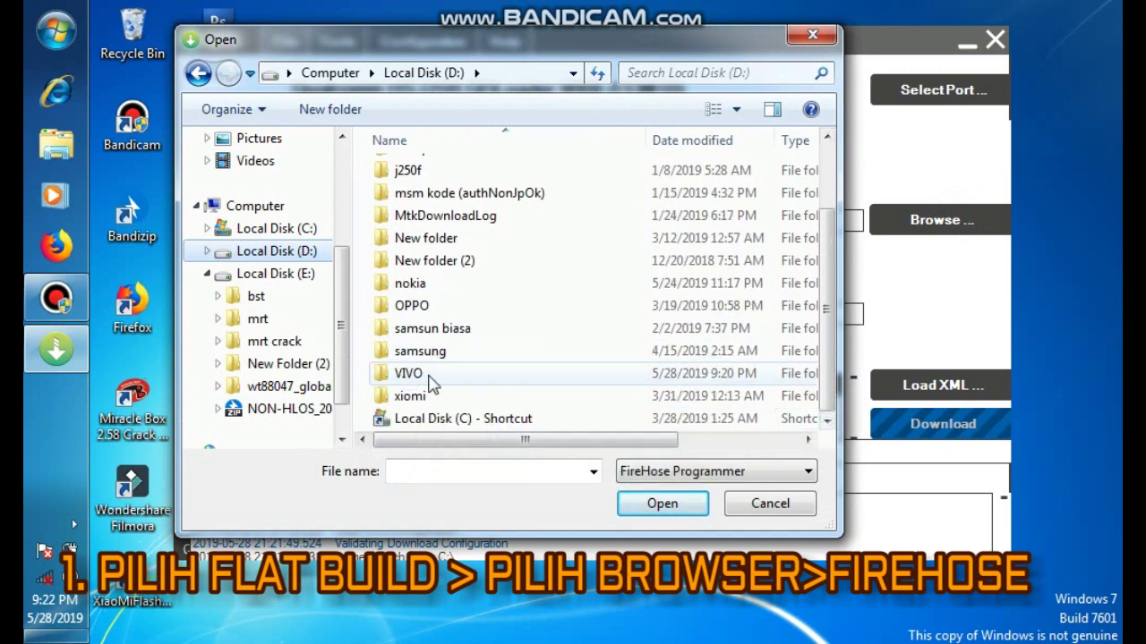
click(429, 384)
click(431, 383)
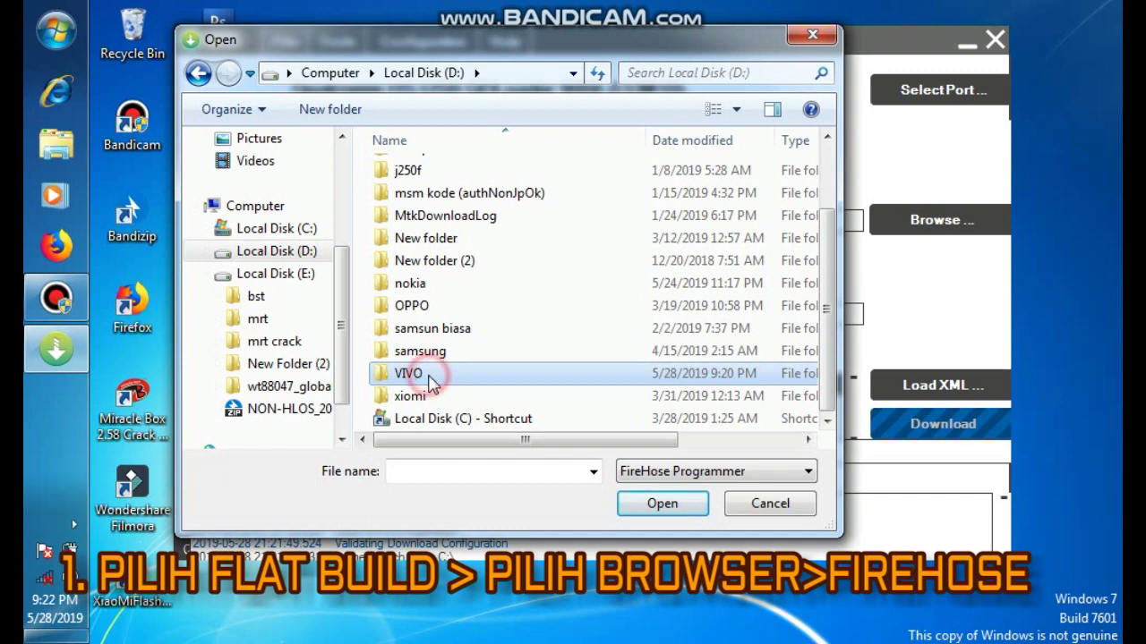
double_click(410, 284)
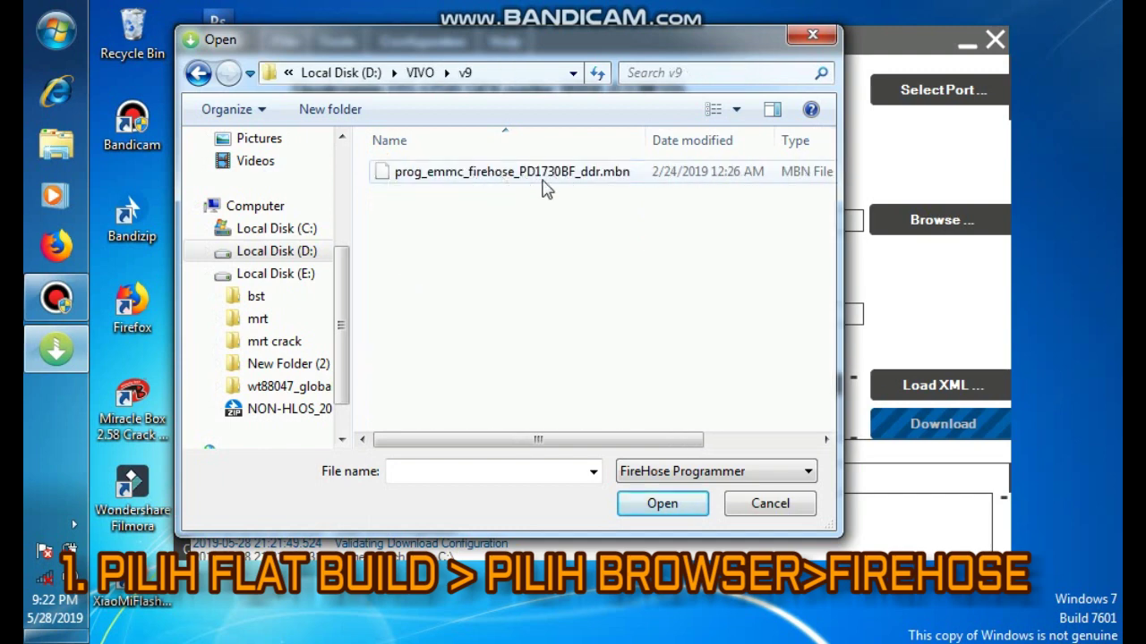
click(503, 174)
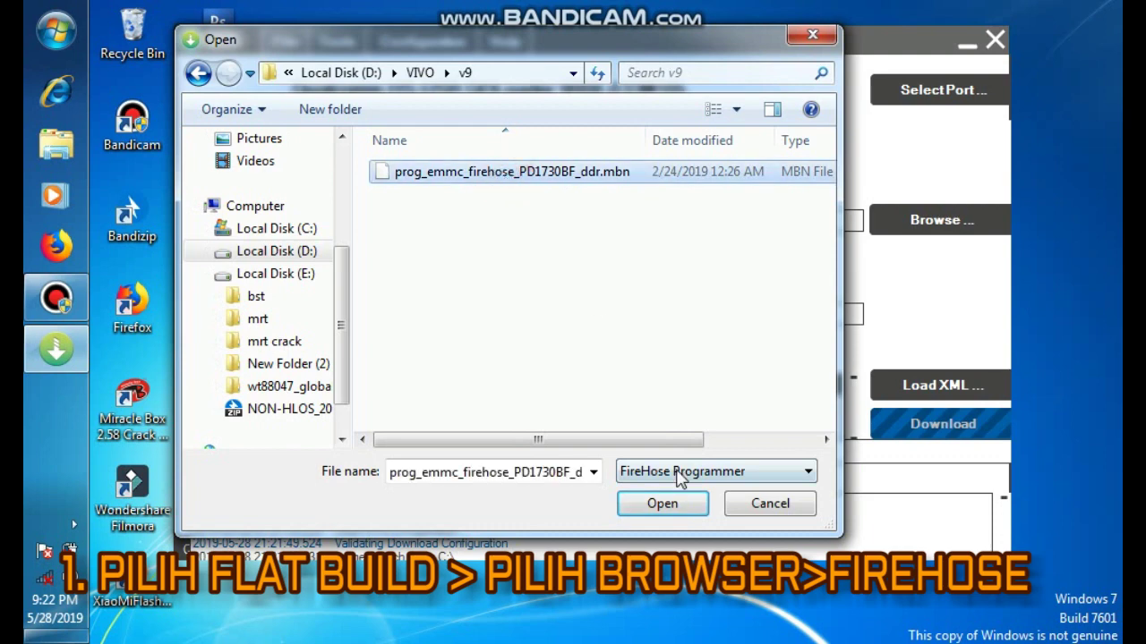
click(662, 506)
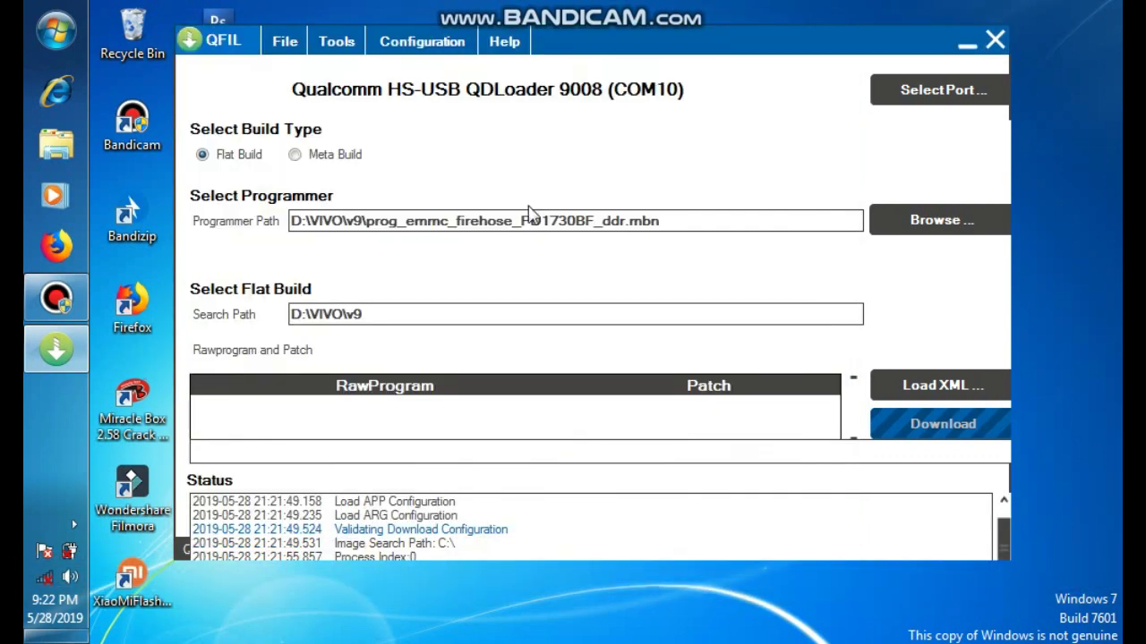
Open the Partition Manager for the connected device, confirming the selected firehose programmer
click(337, 45)
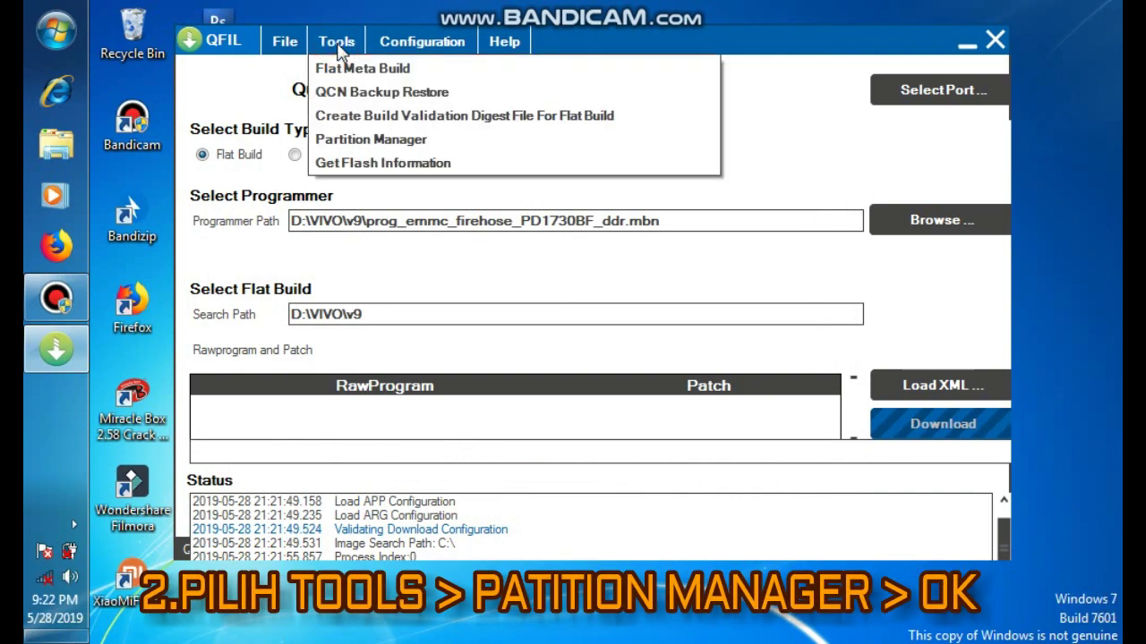
click(394, 141)
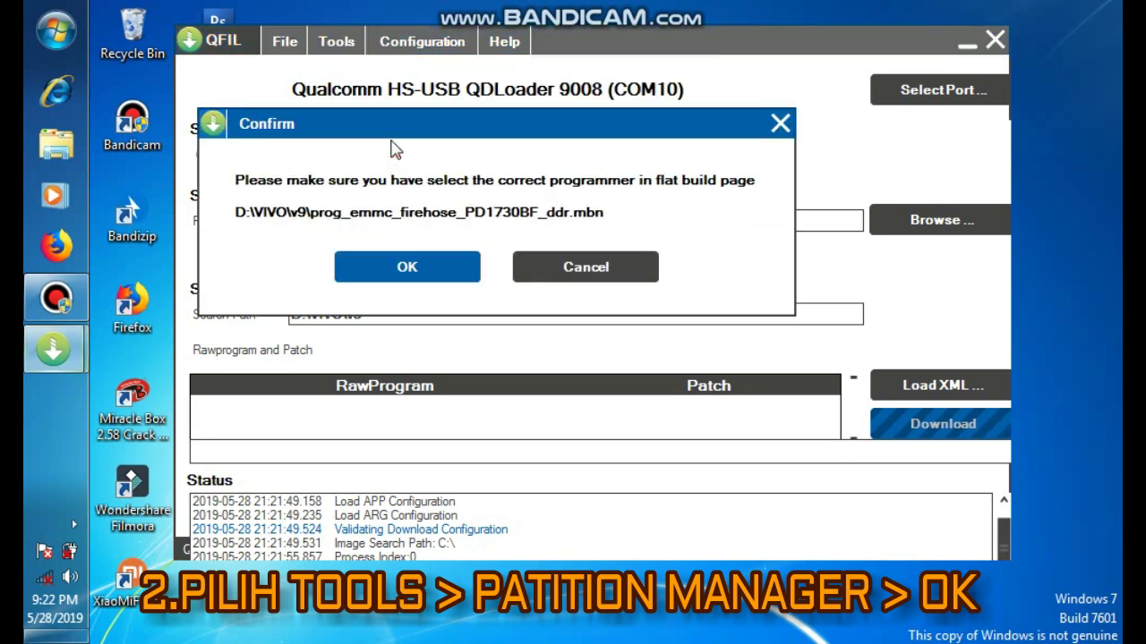
click(407, 267)
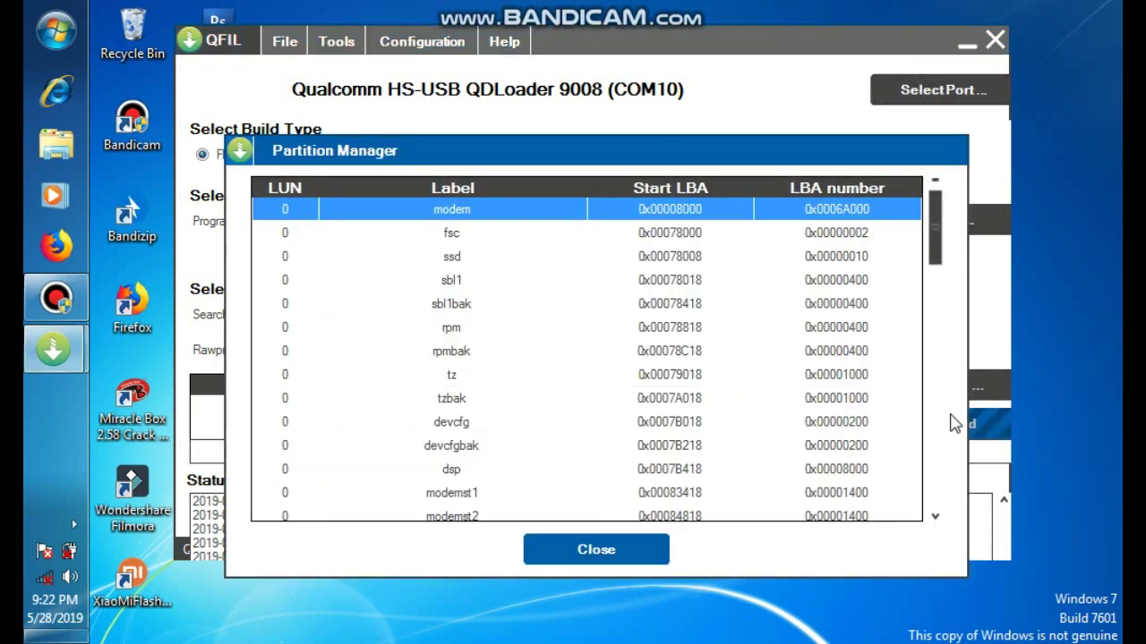
Find the userdata partition at the end of the partition list and open its partition data management
click(935, 519)
click(934, 519)
click(934, 519)
click(935, 519)
click(934, 520)
click(934, 519)
click(934, 520)
click(934, 519)
click(934, 519)
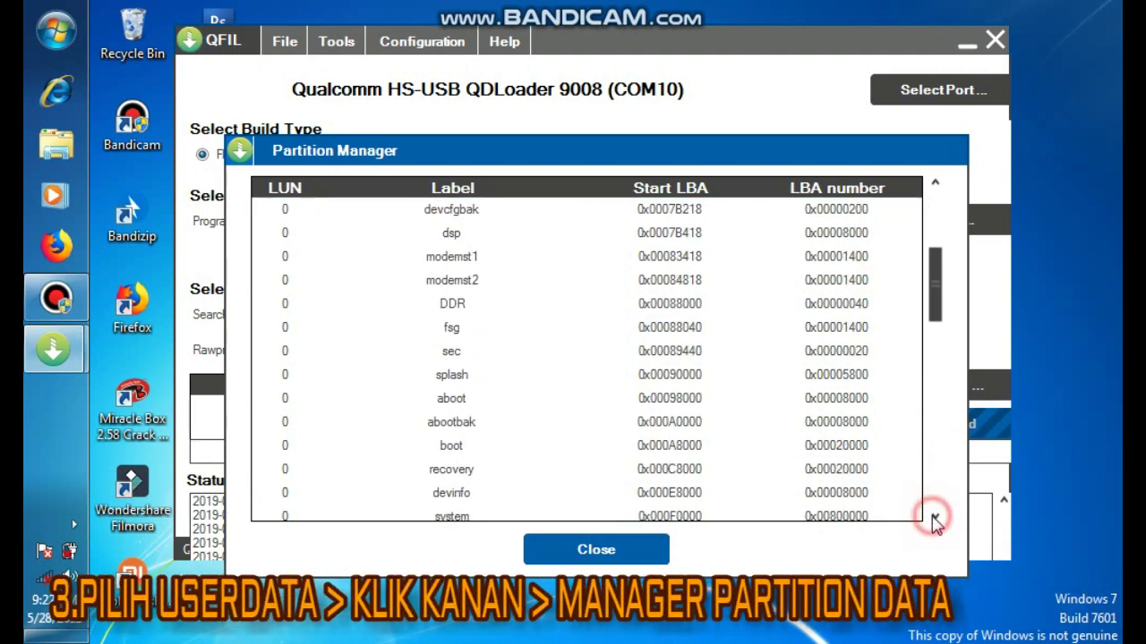
click(934, 519)
click(935, 519)
click(934, 519)
click(934, 519)
click(934, 519)
click(934, 520)
click(934, 519)
click(935, 519)
click(934, 519)
click(935, 519)
click(935, 519)
click(935, 519)
click(934, 519)
click(935, 519)
click(934, 519)
click(934, 519)
click(935, 519)
click(935, 519)
click(935, 519)
click(935, 520)
click(934, 520)
click(934, 517)
click(934, 517)
click(933, 518)
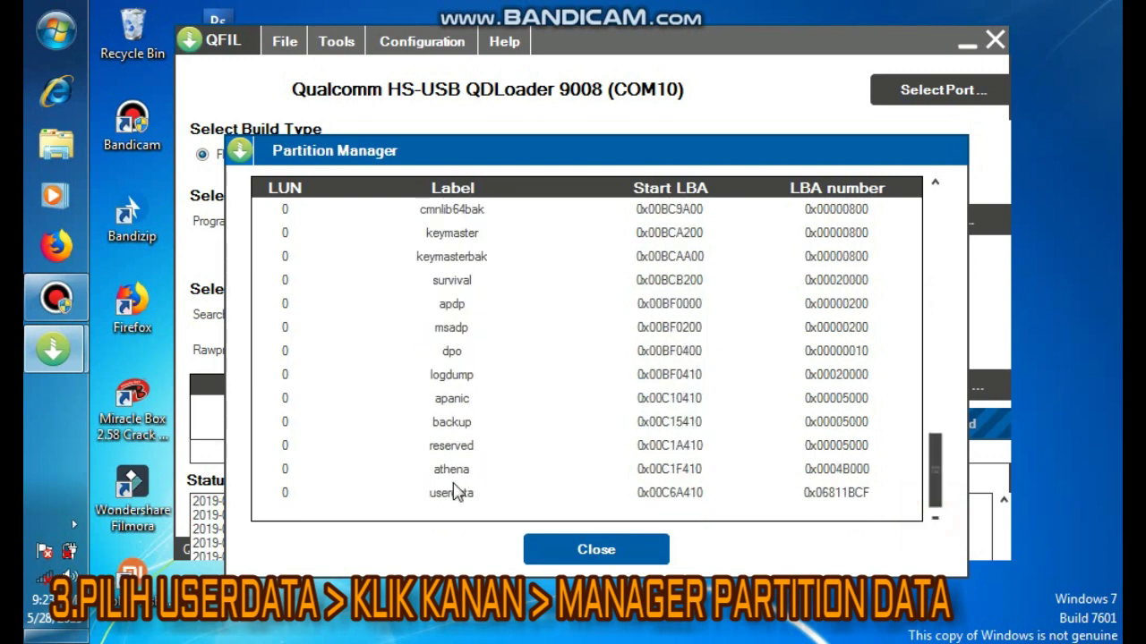
click(481, 500)
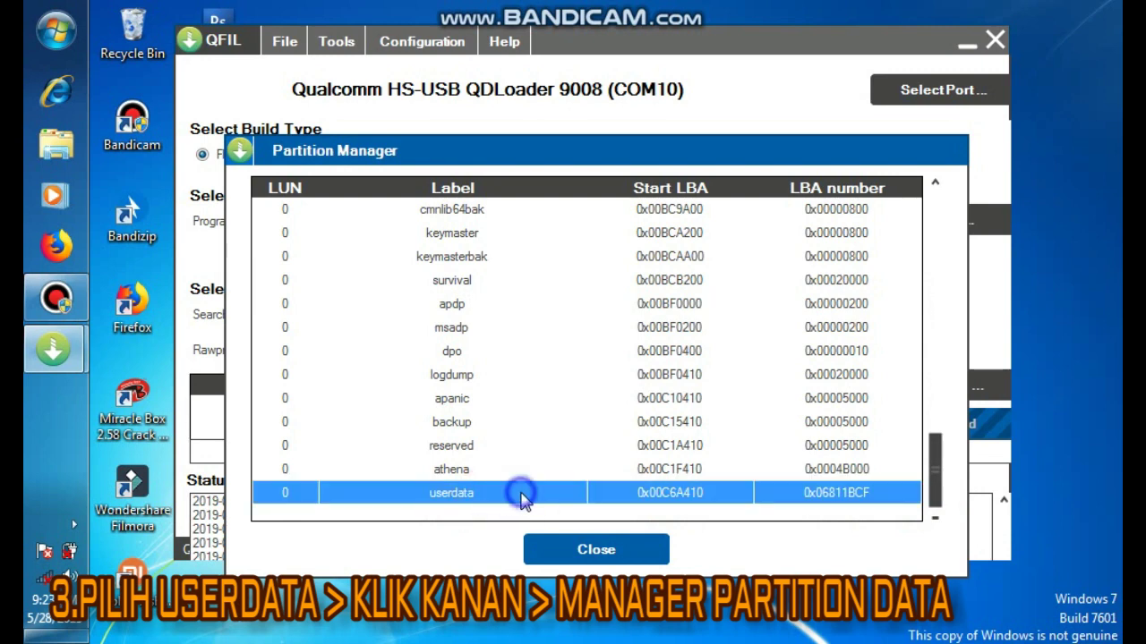
right_click(522, 499)
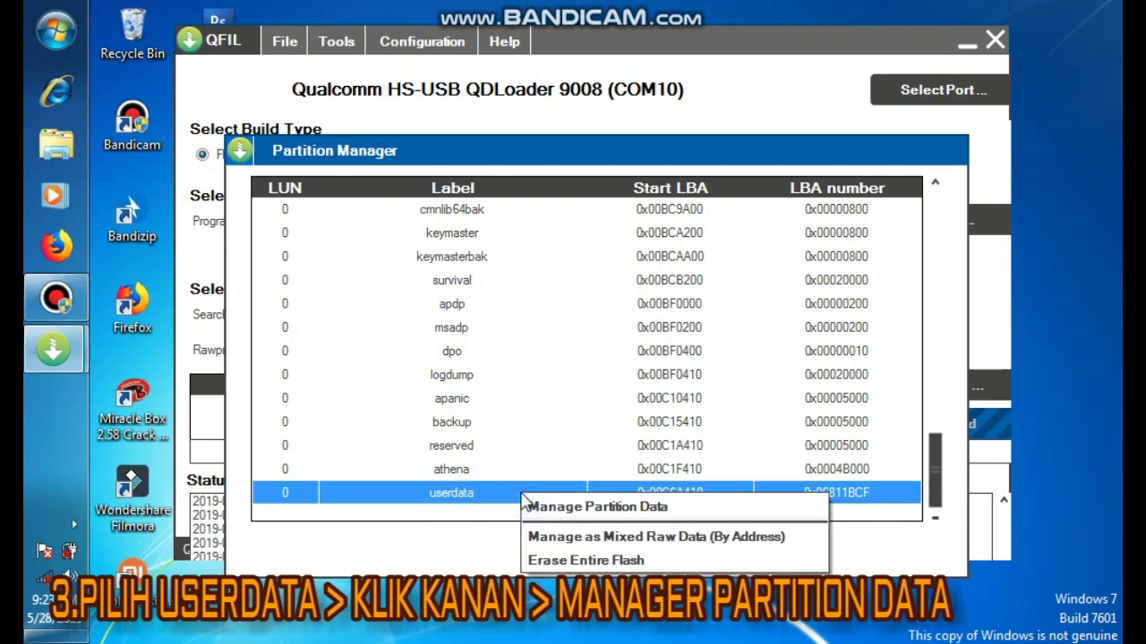
click(593, 508)
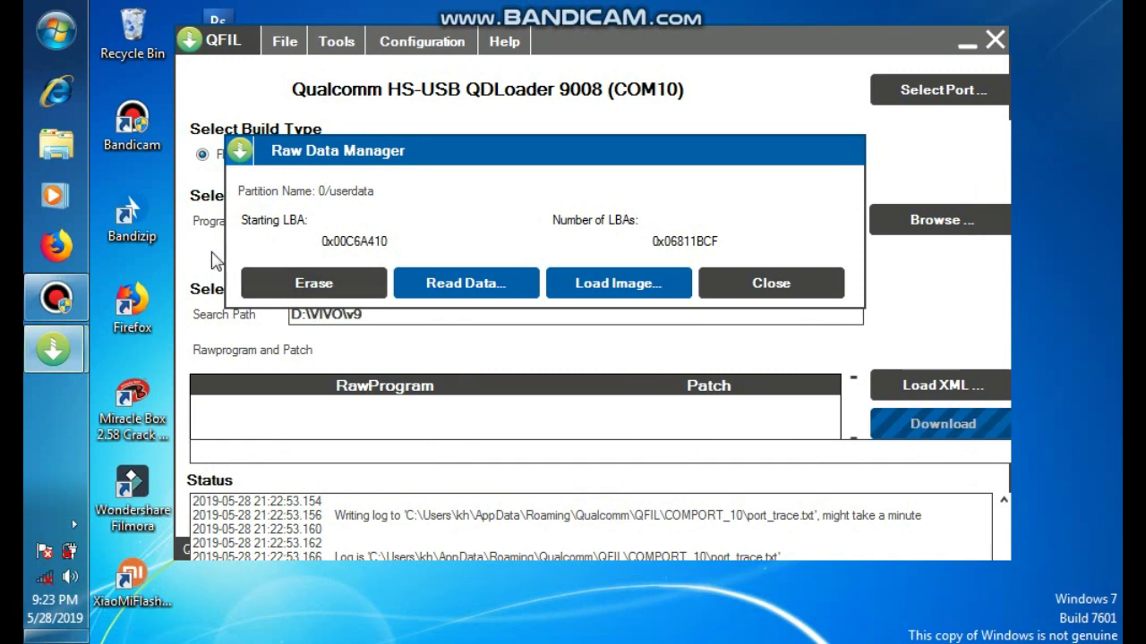
Erase the userdata partition's data block, confirming the erasure, and close the Raw Data Manager
click(302, 296)
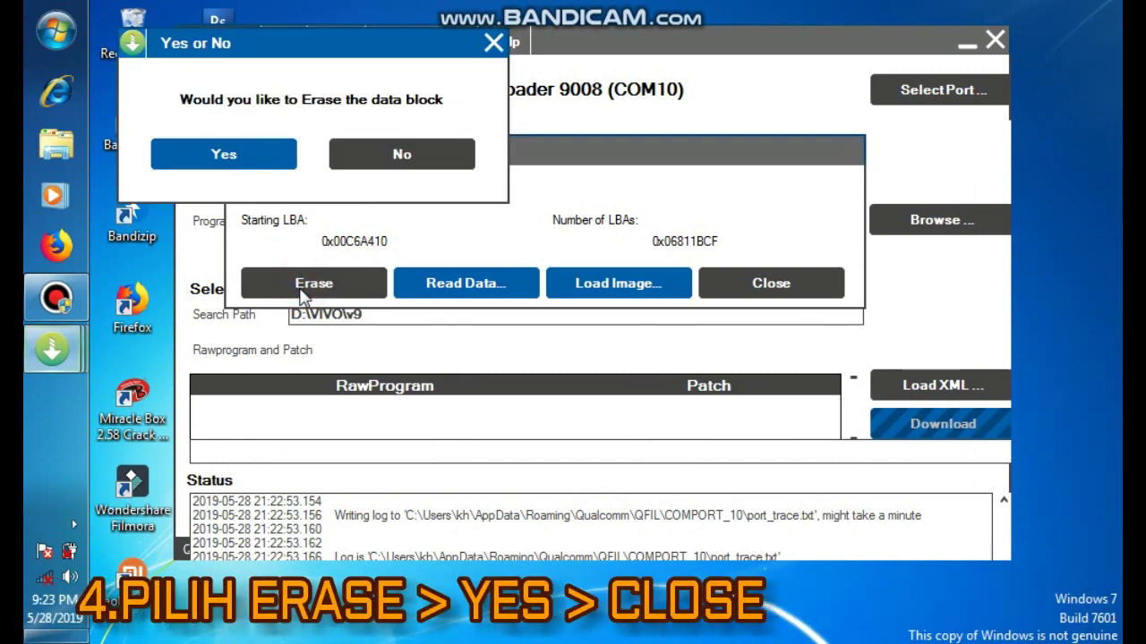
click(225, 152)
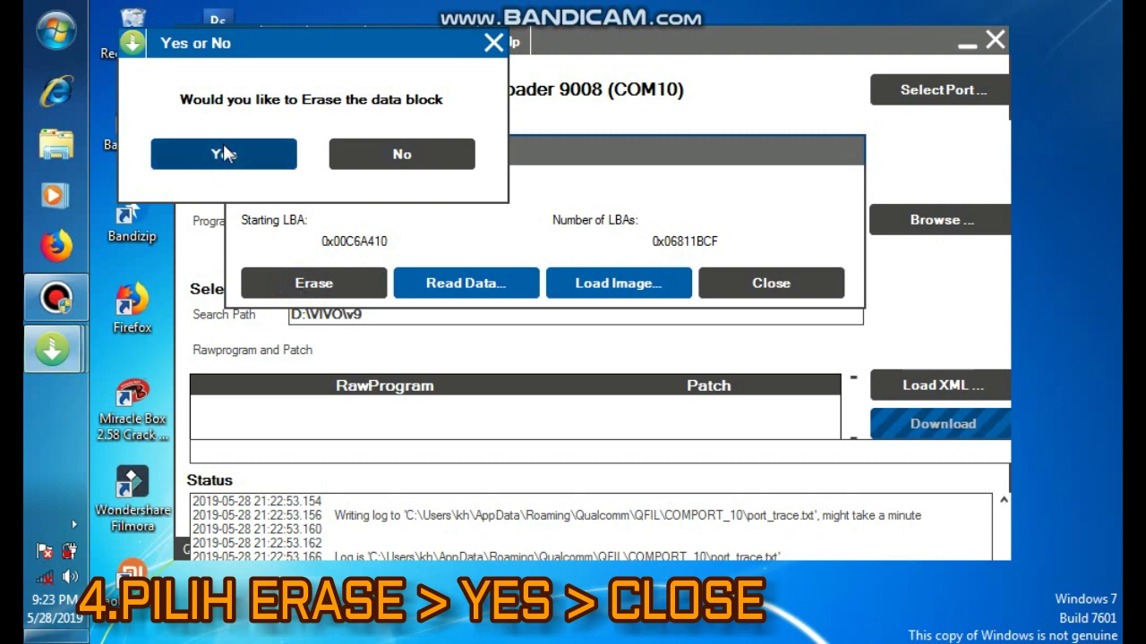
click(224, 152)
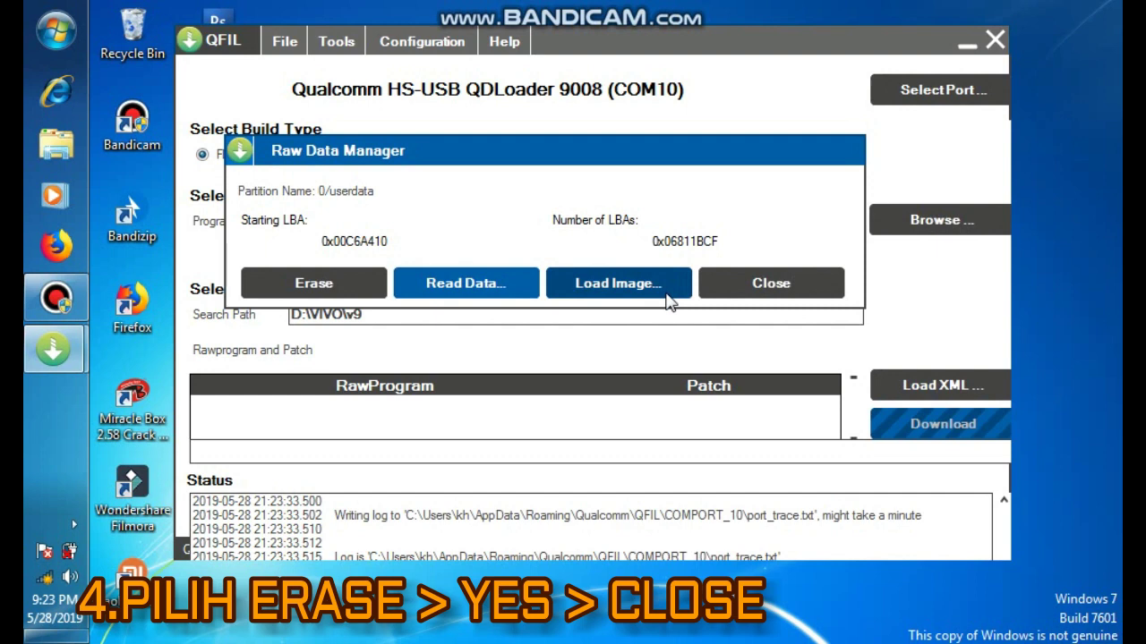
click(759, 285)
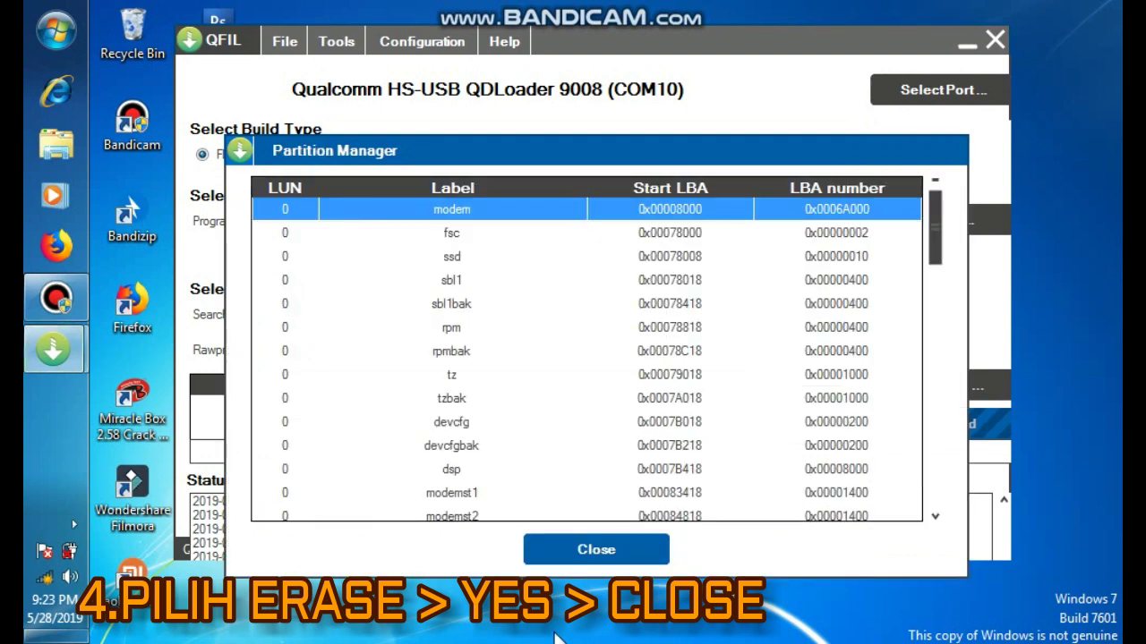
Close the Partition Manager, accept the phone's reset from EDL mode, and exit QFIL despite the ongoing process
click(597, 556)
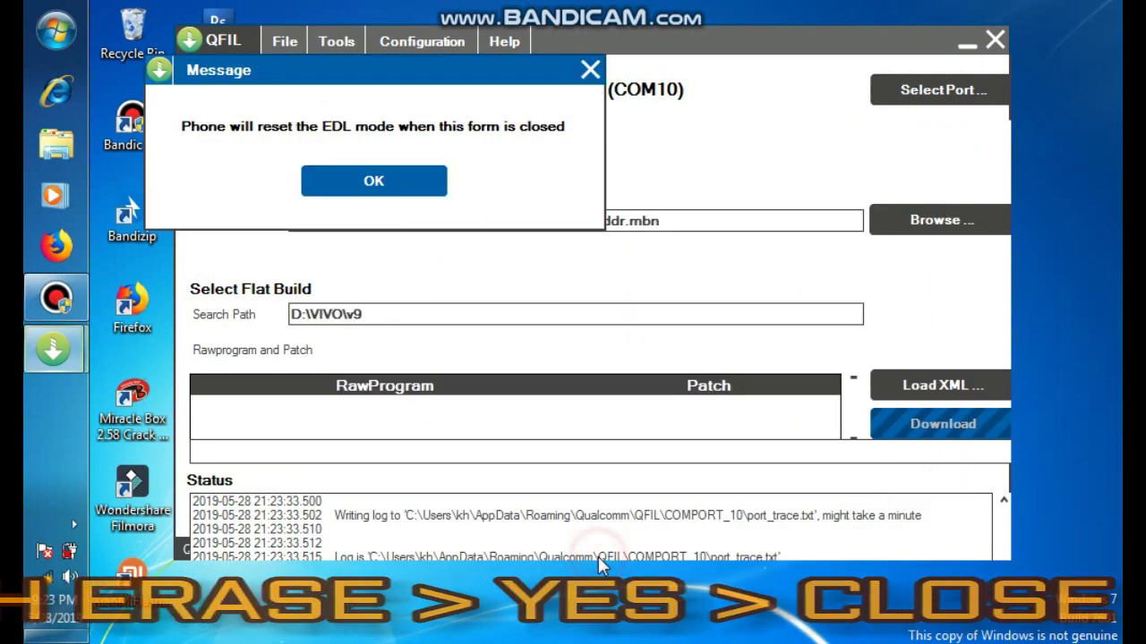
click(389, 181)
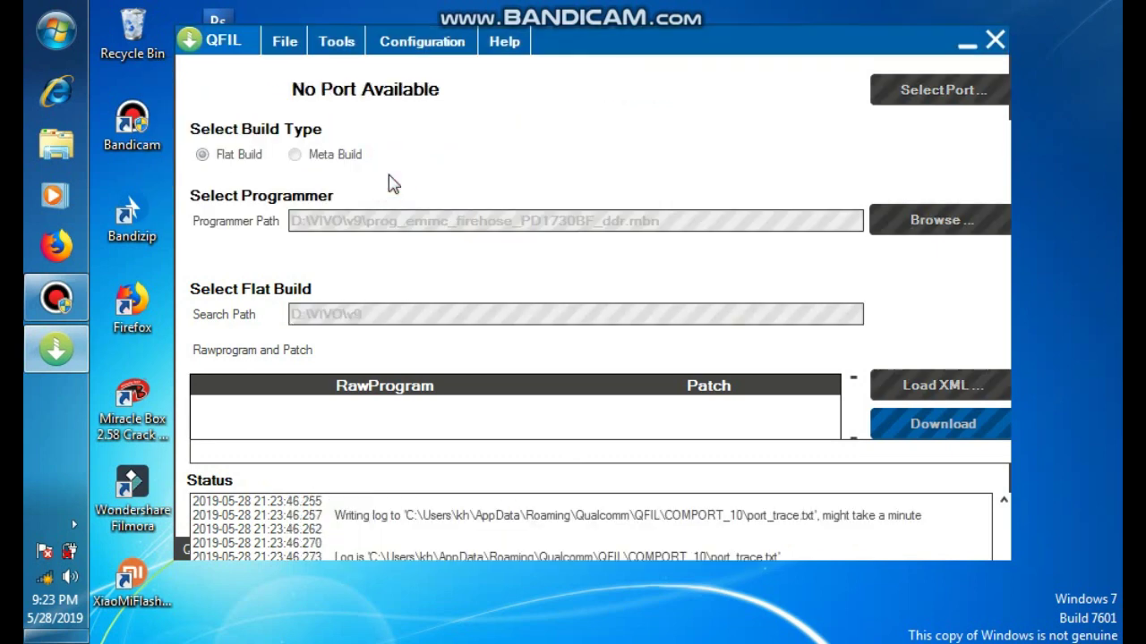
click(996, 39)
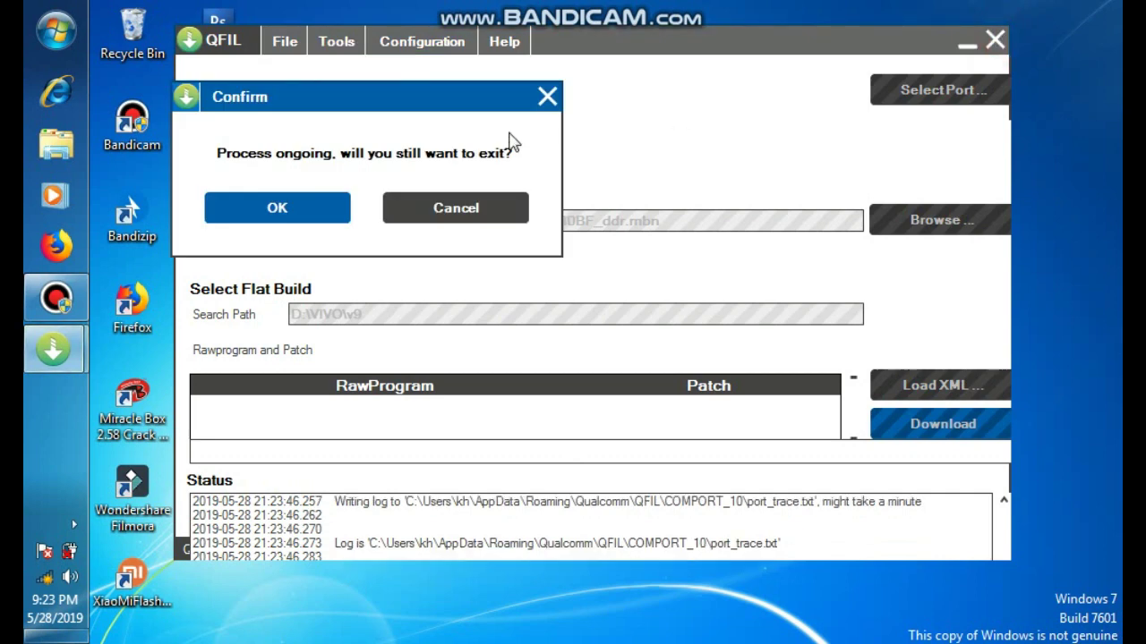
click(276, 207)
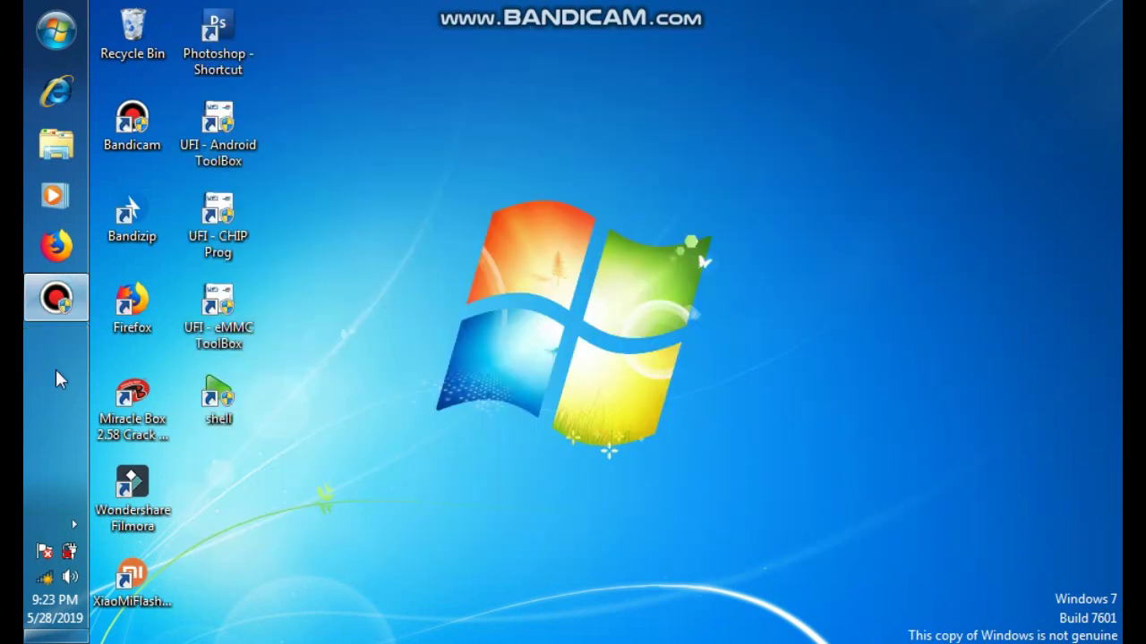